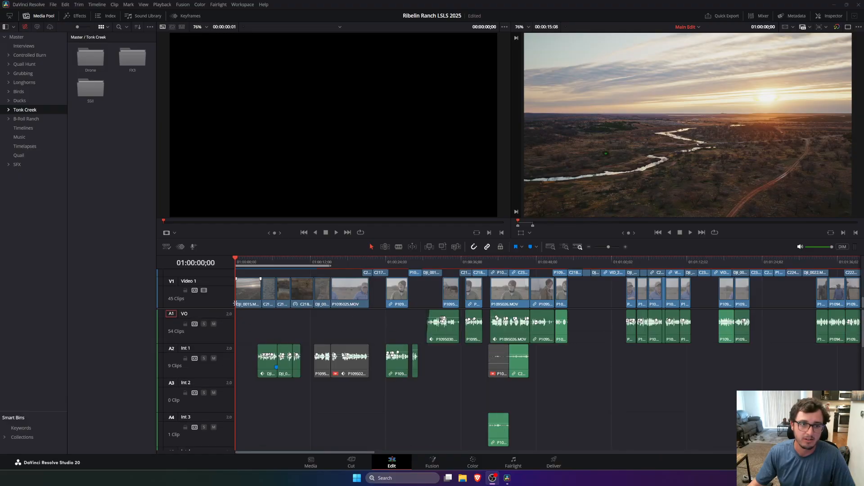
Look through the Main Edit timeline's VO, Int, Nat and Music audio tracks and its video tracks
scroll(212, 342, down, 3)
scroll(210, 336, down, 4)
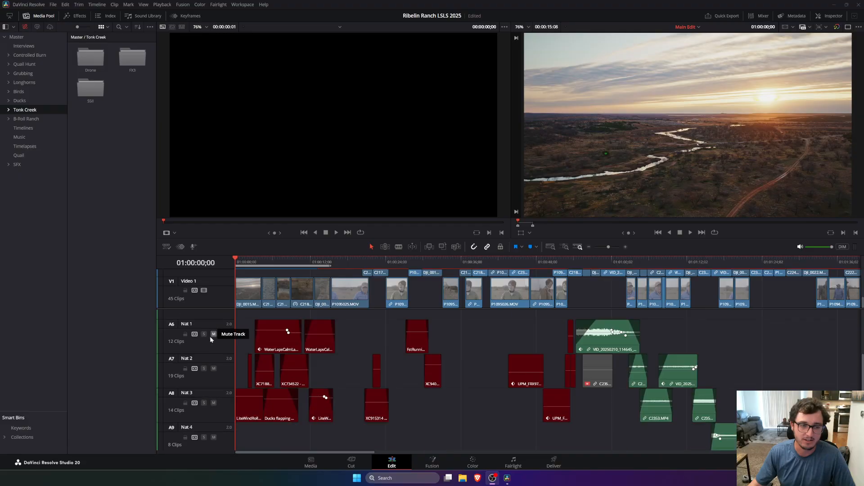
scroll(210, 337, up, 2)
scroll(210, 336, up, 5)
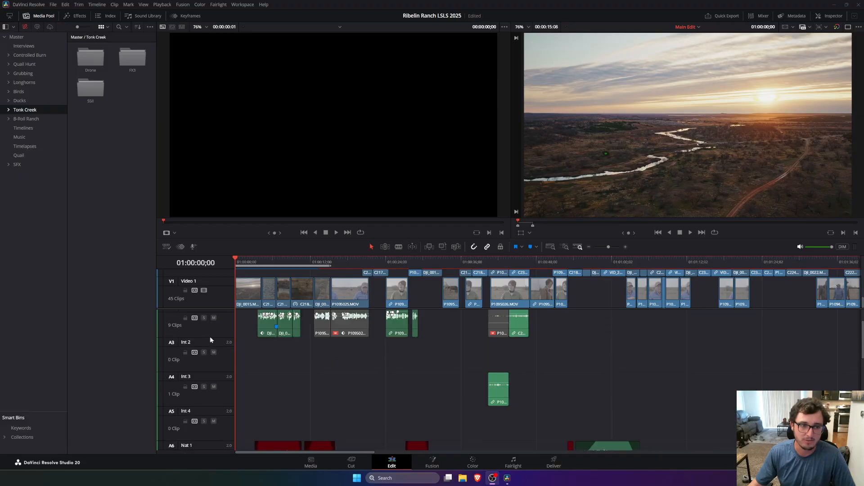
scroll(210, 337, down, 4)
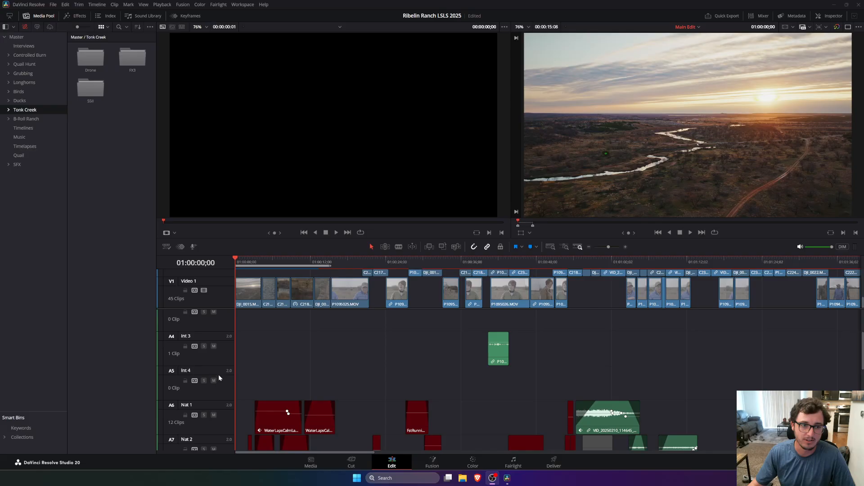
scroll(214, 360, down, 10)
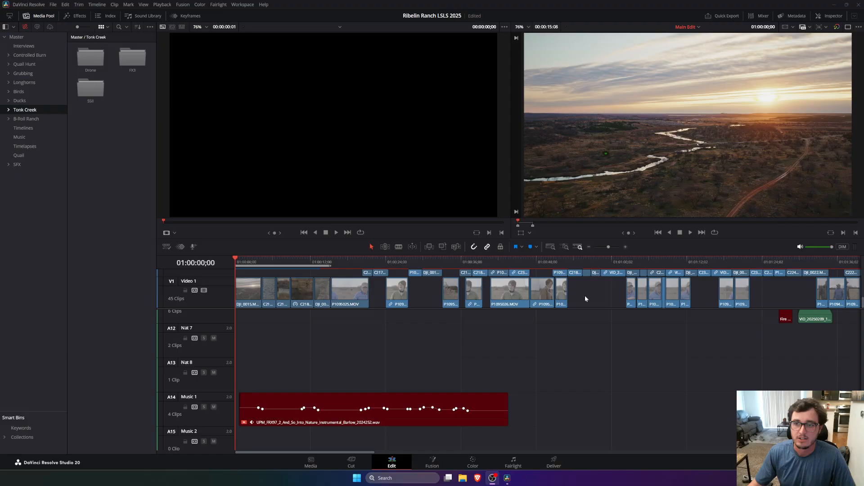
scroll(487, 335, up, 10)
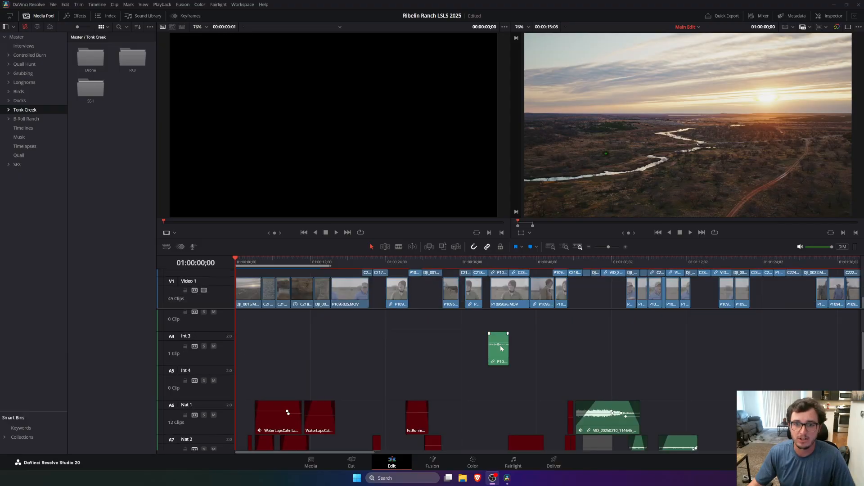
scroll(500, 343, up, 4)
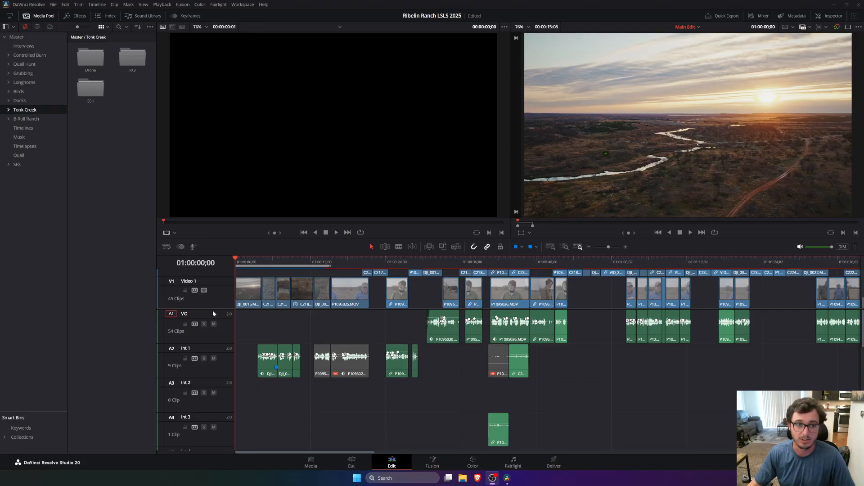
scroll(215, 313, up, 3)
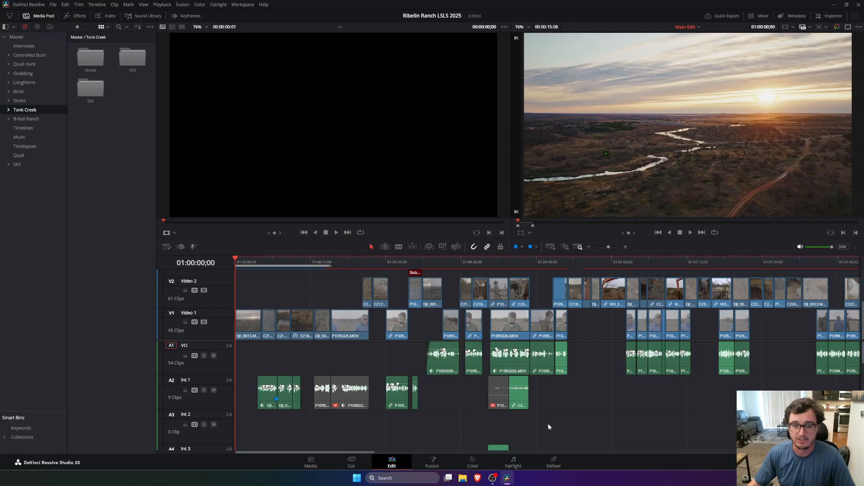
Switch to the Fairlight page and size the mixer so the strips of all audio tracks fit beside the timeline
click(514, 465)
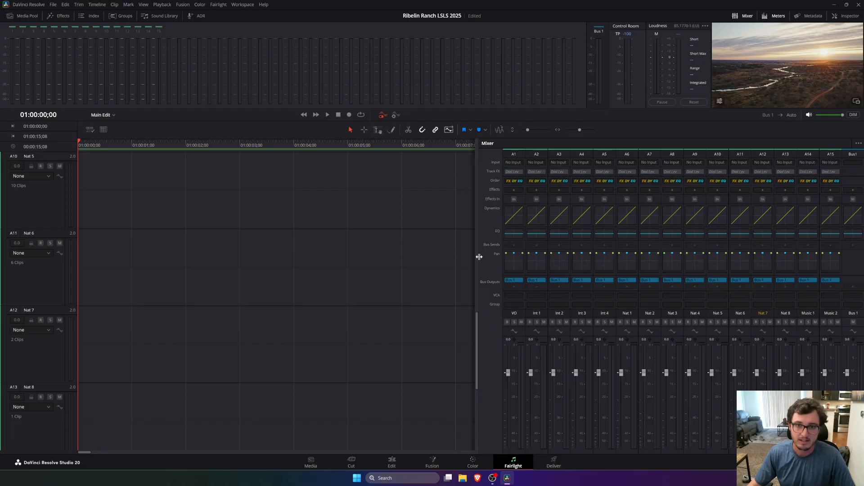
drag(477, 259, 771, 259)
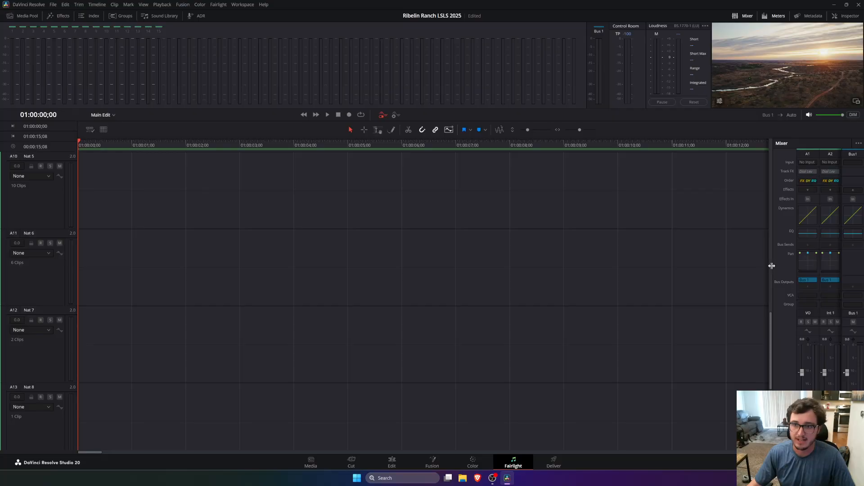
drag(769, 268, 468, 271)
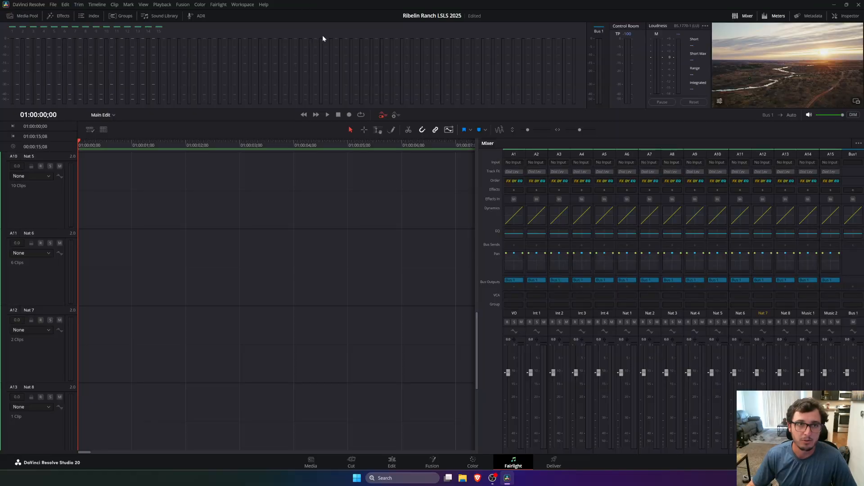
Open the Bus Format settings clear of the mixer and add a stereo bus named VO
click(219, 5)
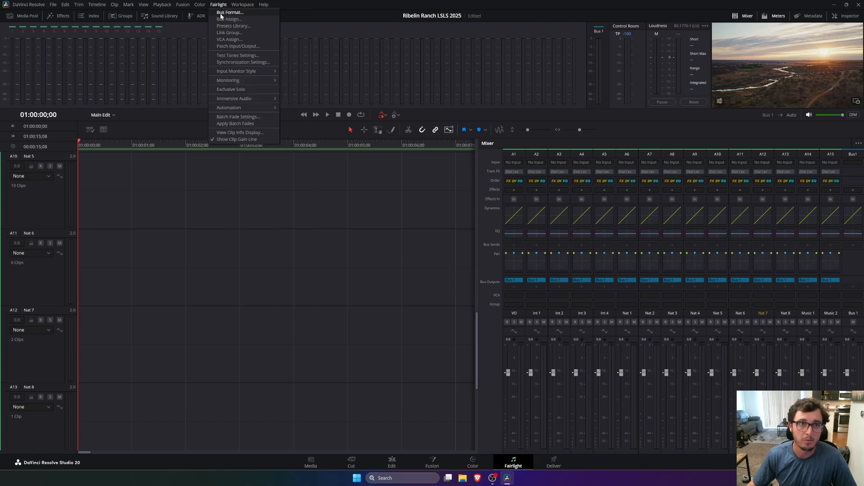
click(227, 13)
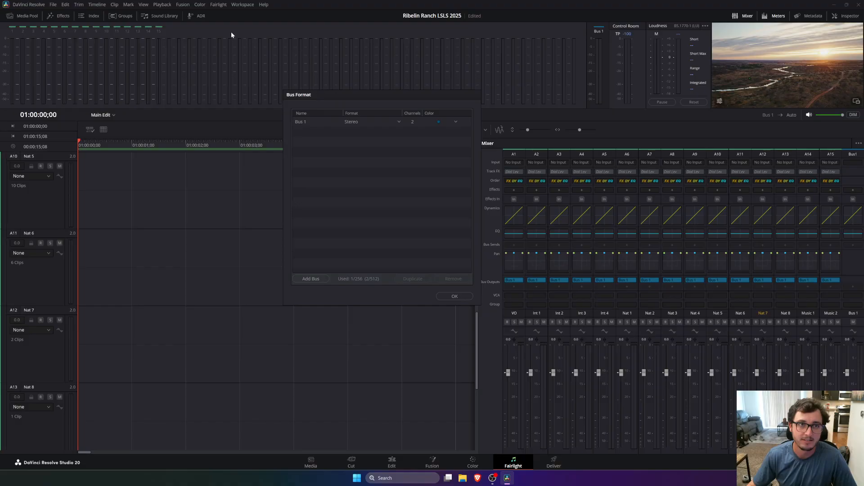
drag(337, 95, 392, 126)
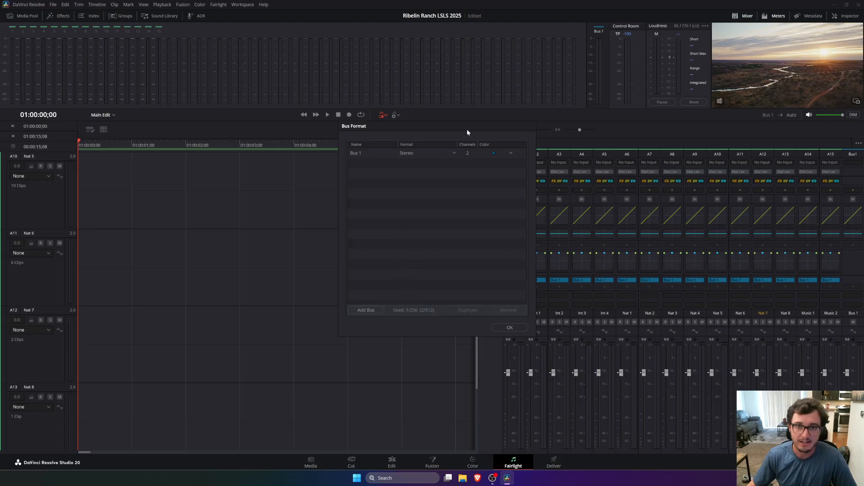
drag(468, 133, 386, 122)
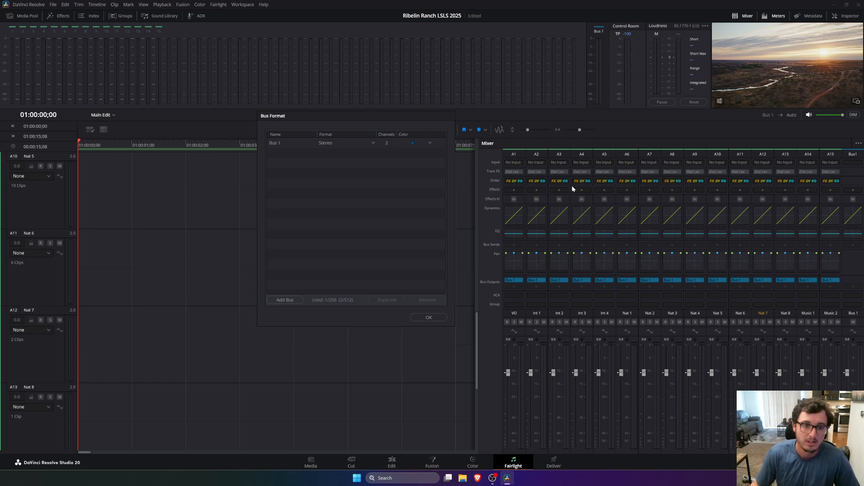
click(293, 299)
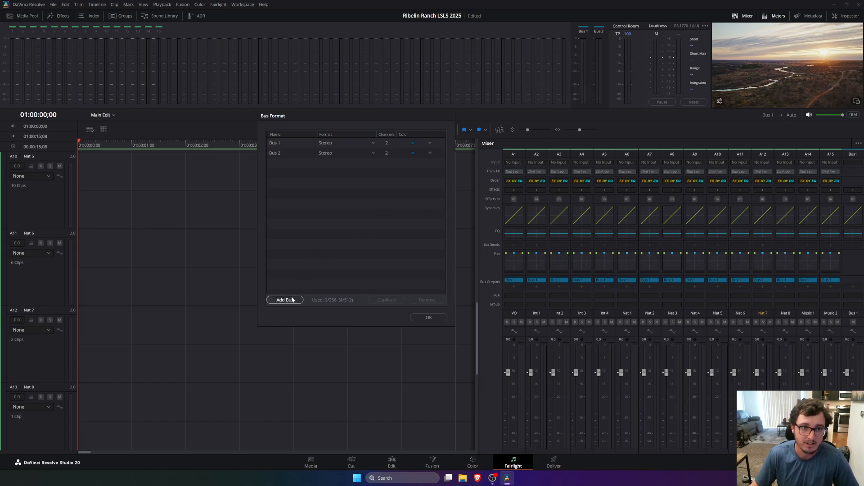
double_click(277, 154)
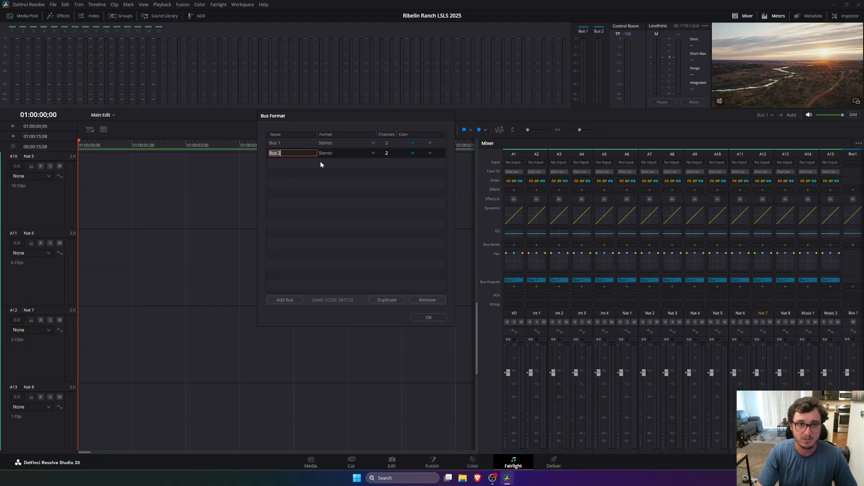
key(BackSpace)
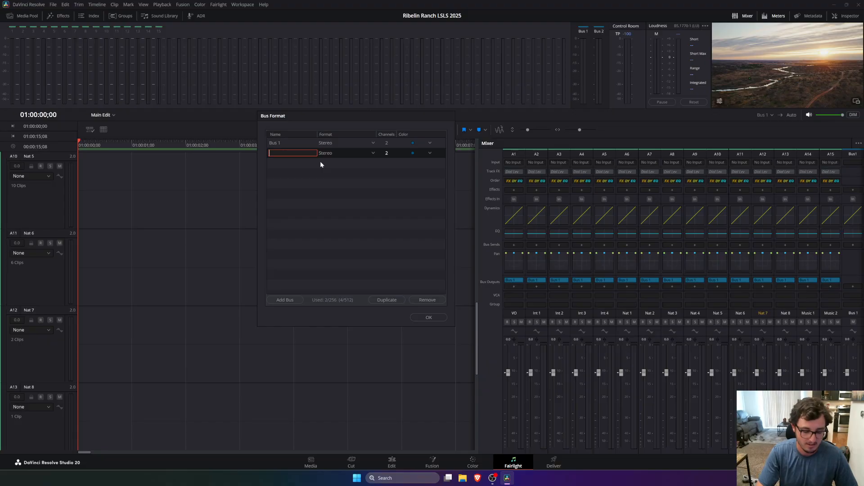
text(VO)
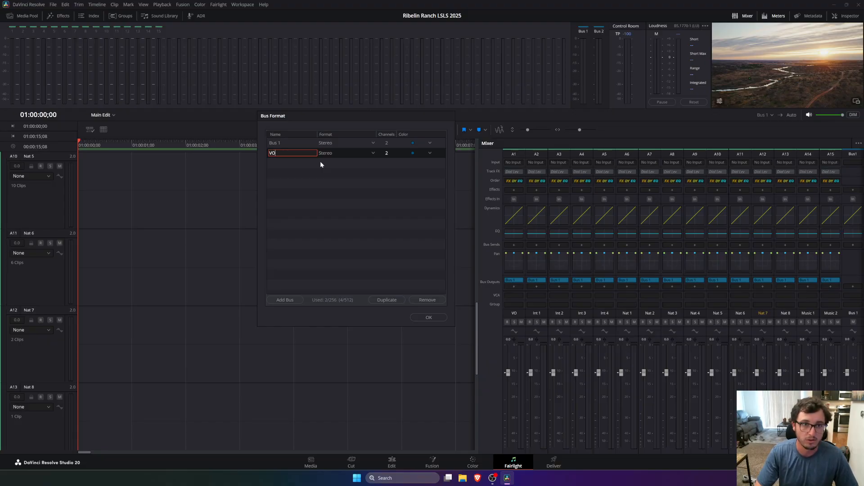
key(Return)
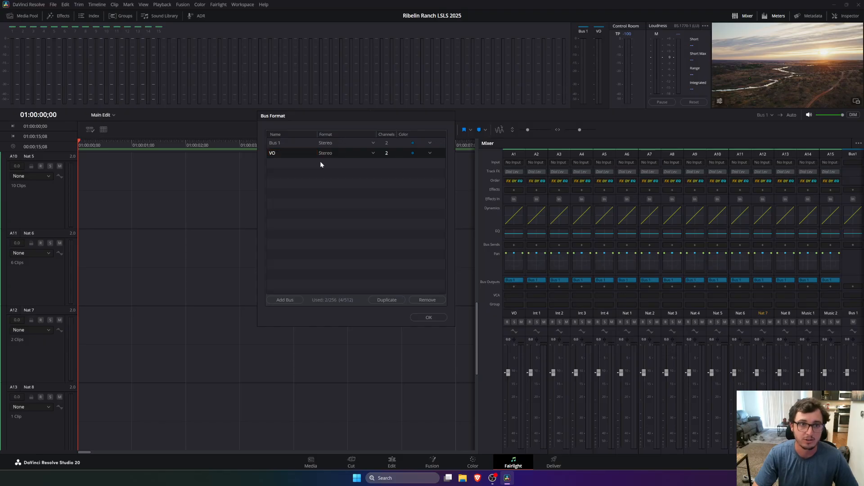
Add another stereo bus to the Bus Format list and name it INT
click(286, 300)
double_click(281, 163)
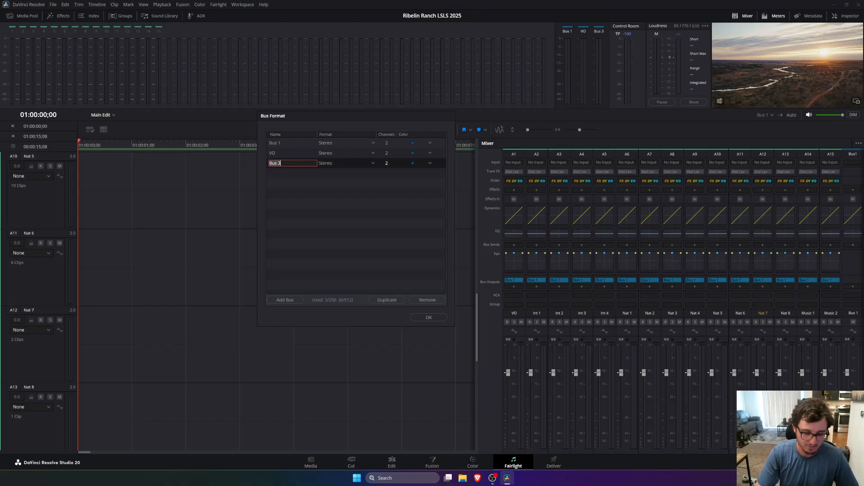
text(INT)
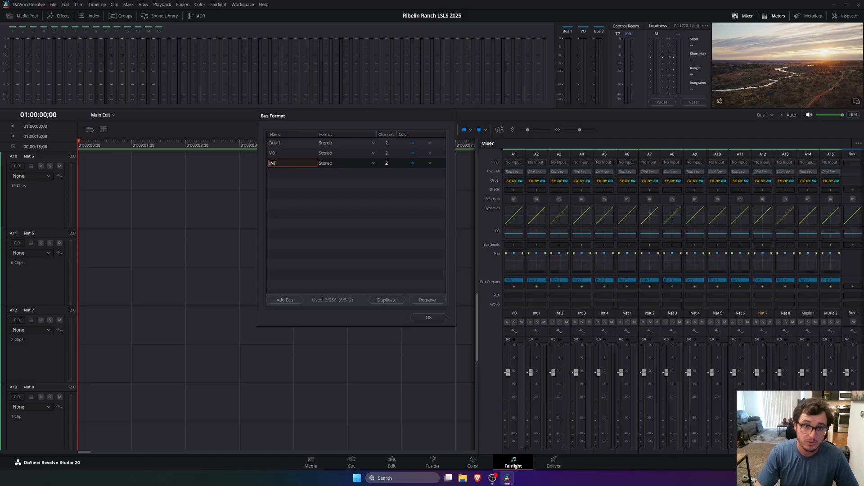
key(Return)
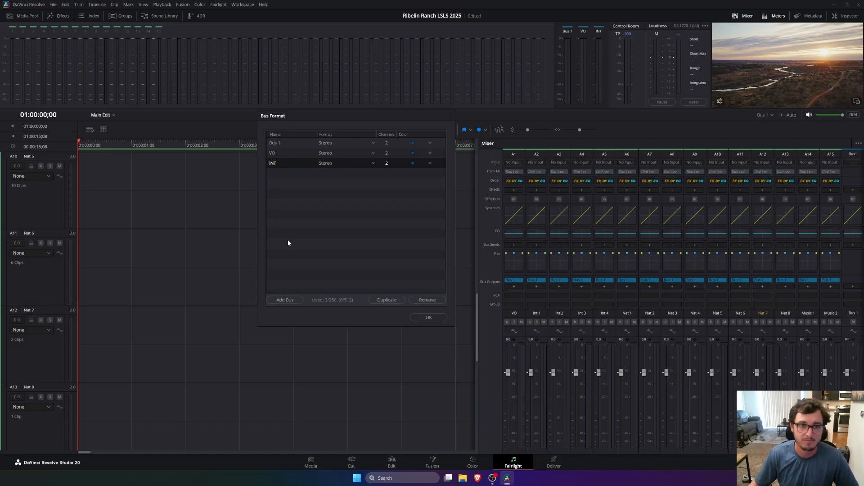
Add a stereo bus named NAT below the INT bus
click(284, 300)
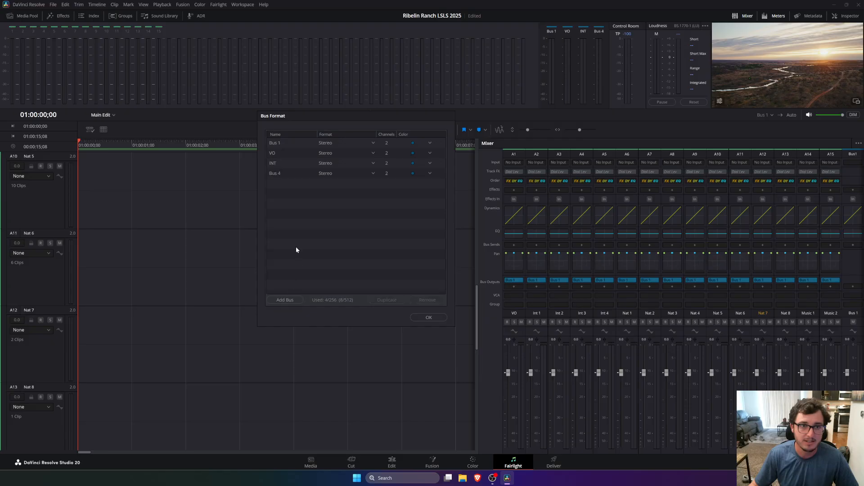
double_click(282, 174)
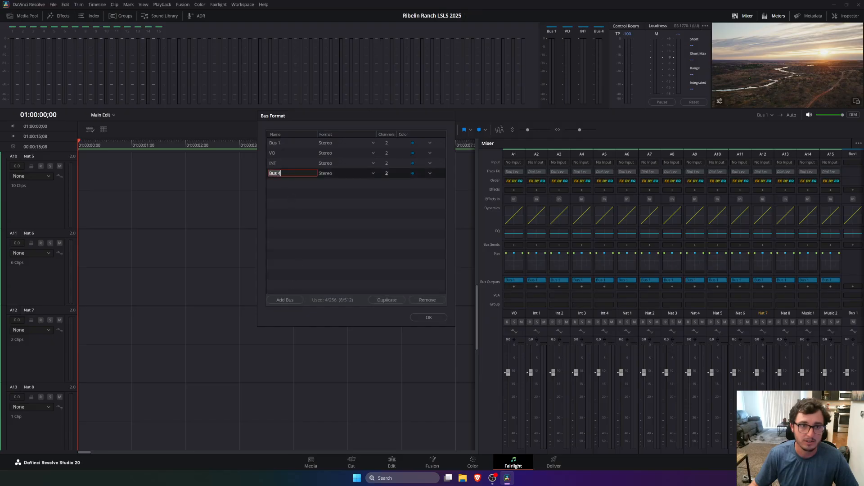
text(NAY)
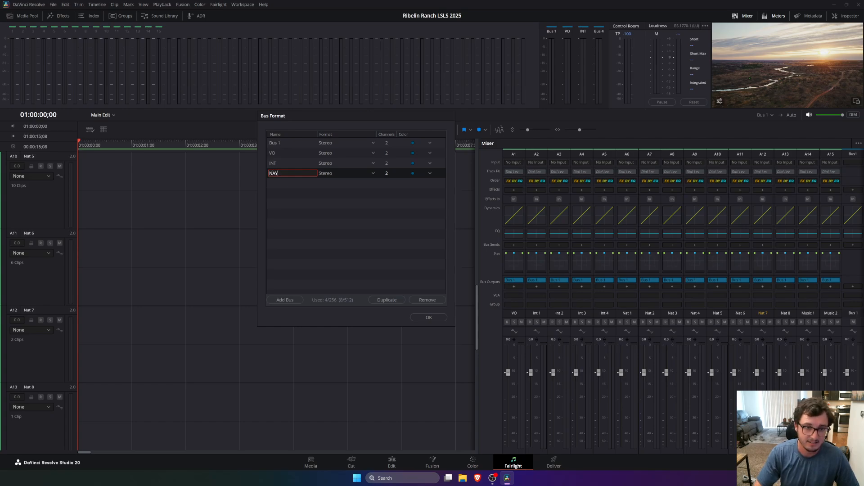
key(BackSpace)
text(T)
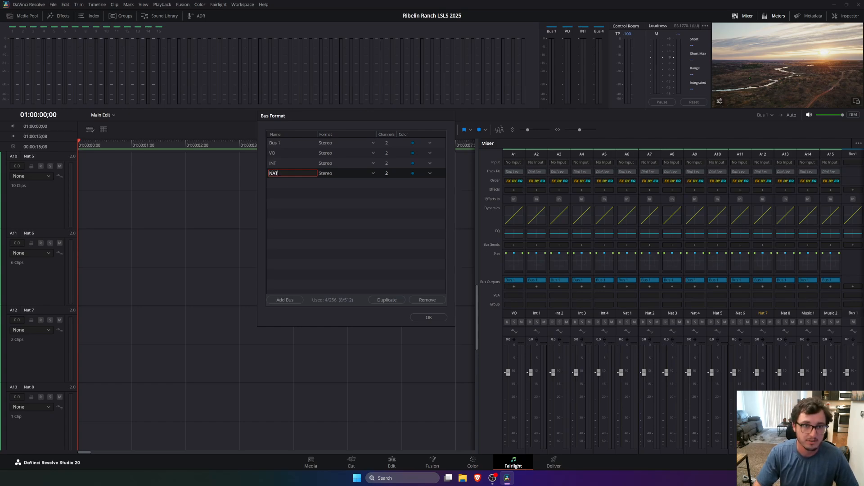
key(Return)
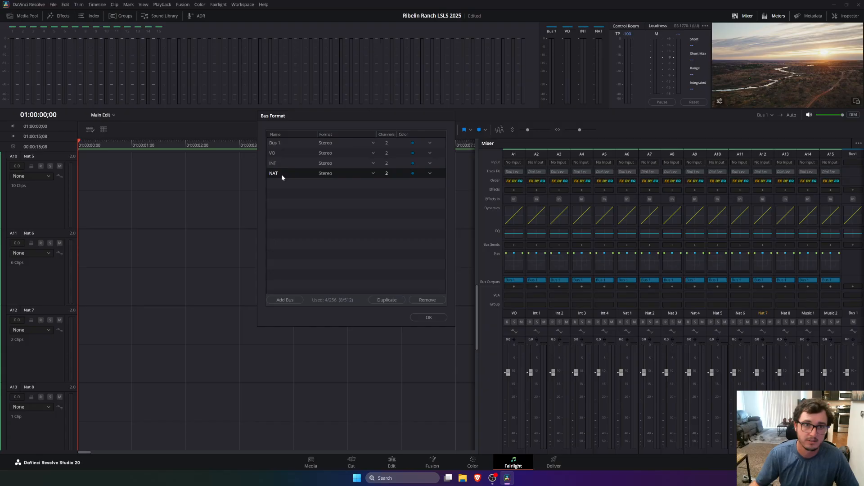
Add a stereo bus named Music below the NAT bus and accept the bus format changes
click(290, 300)
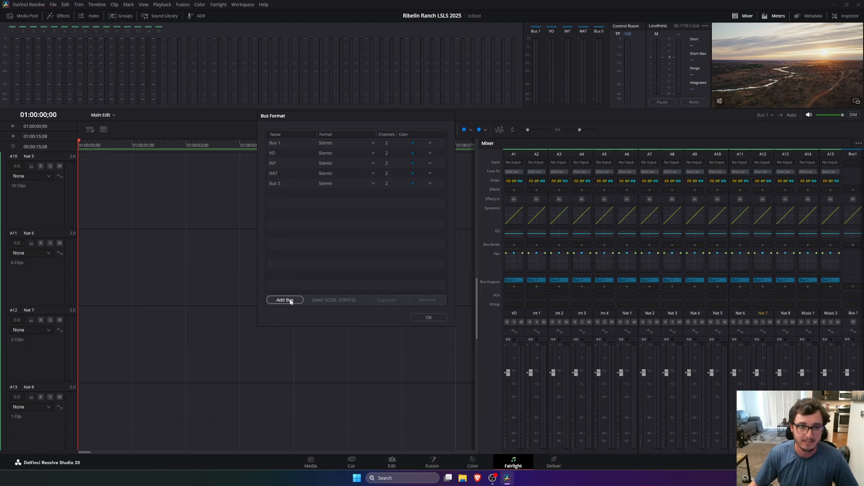
double_click(277, 184)
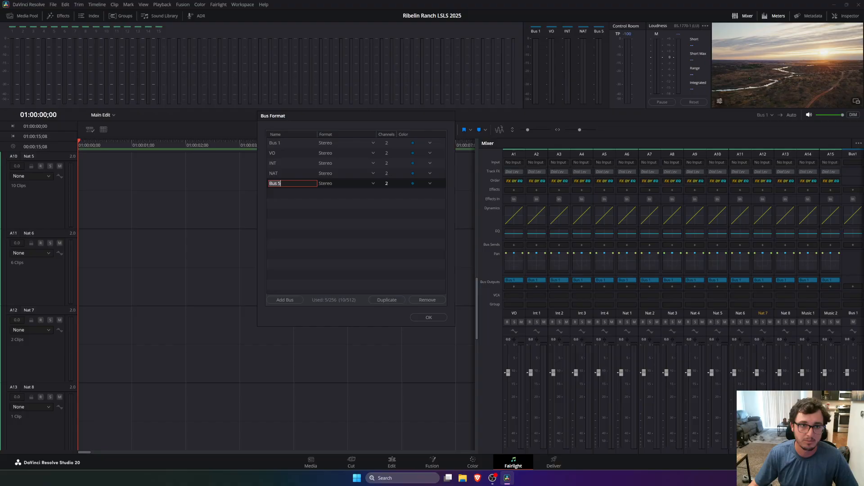
text(Mu)
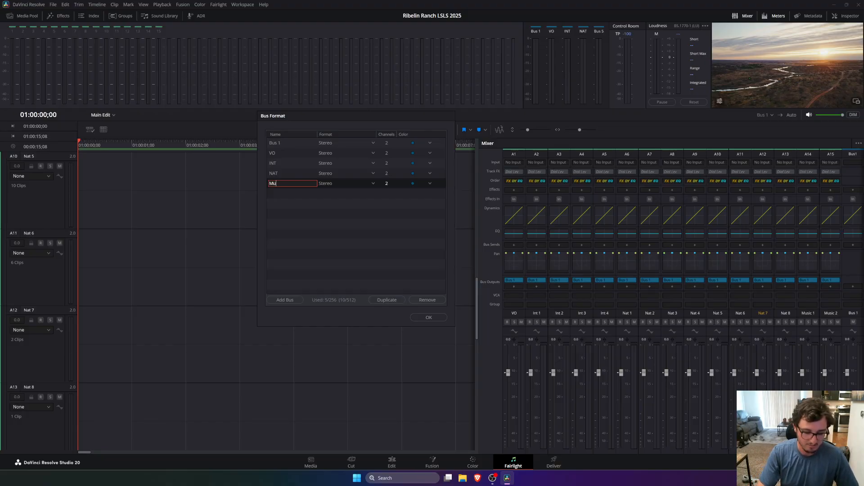
text(sic)
key(Return)
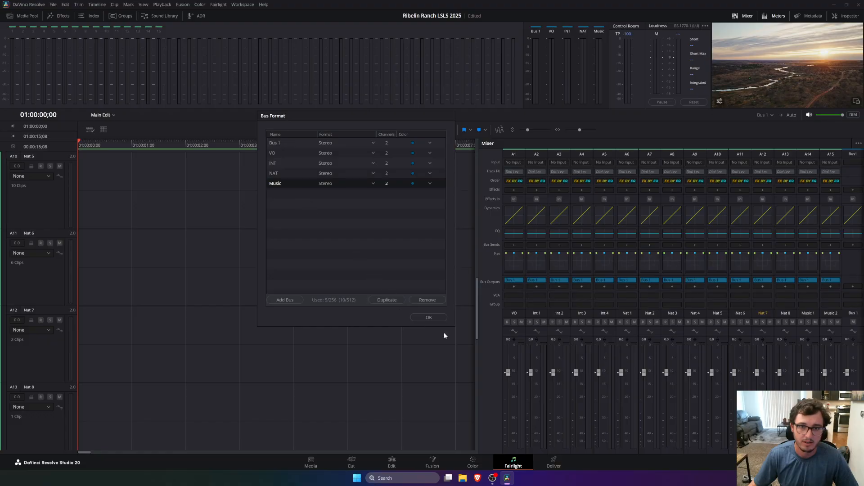
click(428, 318)
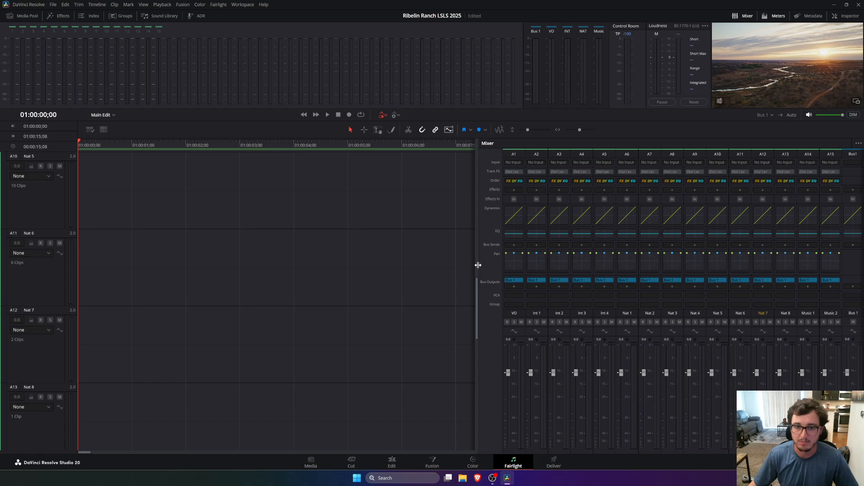
Widen the mixer and look through the strips of the new VO, INT, NAT and Music buses
drag(478, 264, 387, 270)
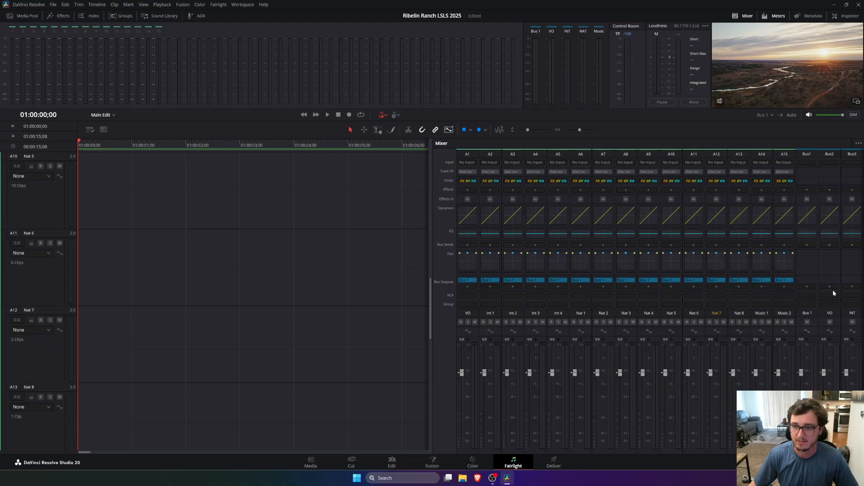
scroll(828, 270, right, 3)
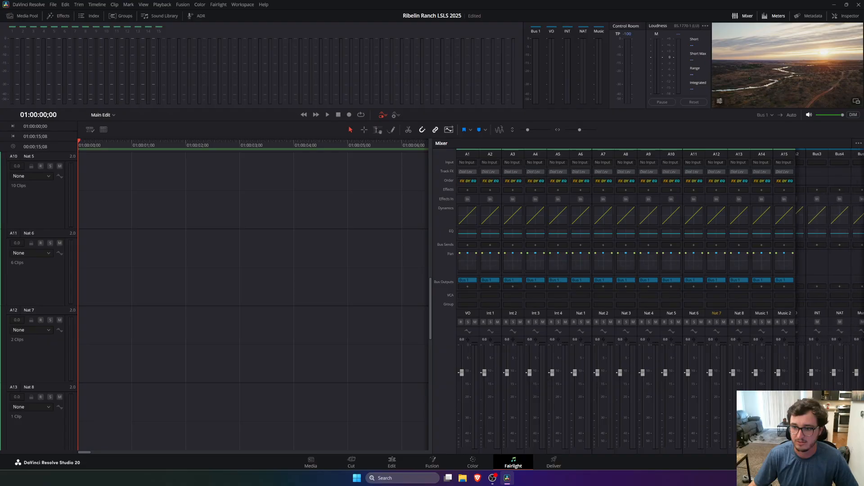
scroll(828, 270, left, 3)
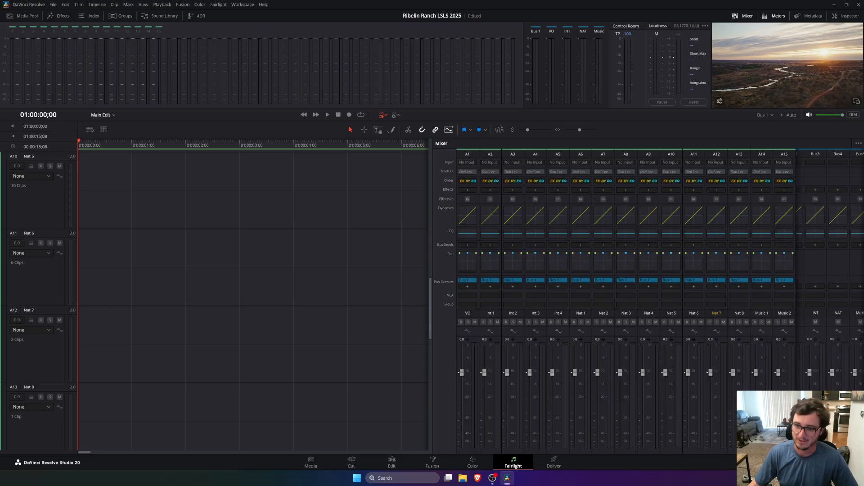
Examine the mixer strips from Bus 1 through Music beside the track channels, selecting the NAT bus
scroll(828, 297, right, 2)
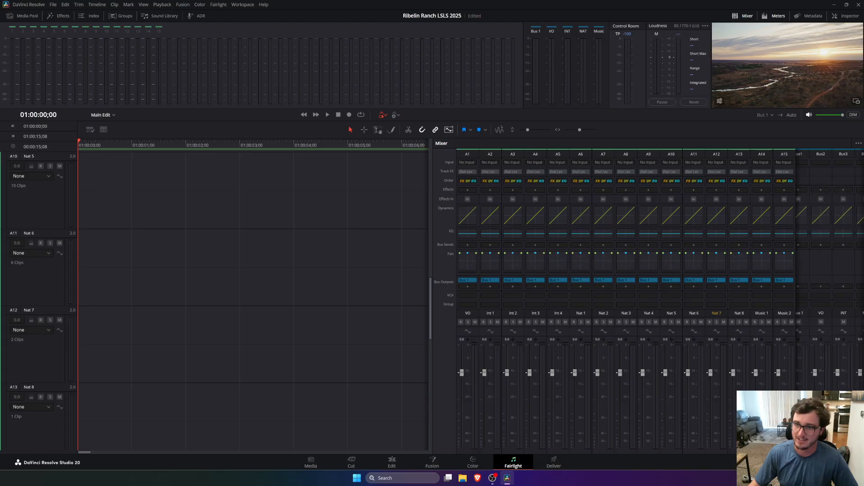
scroll(829, 297, right, 2)
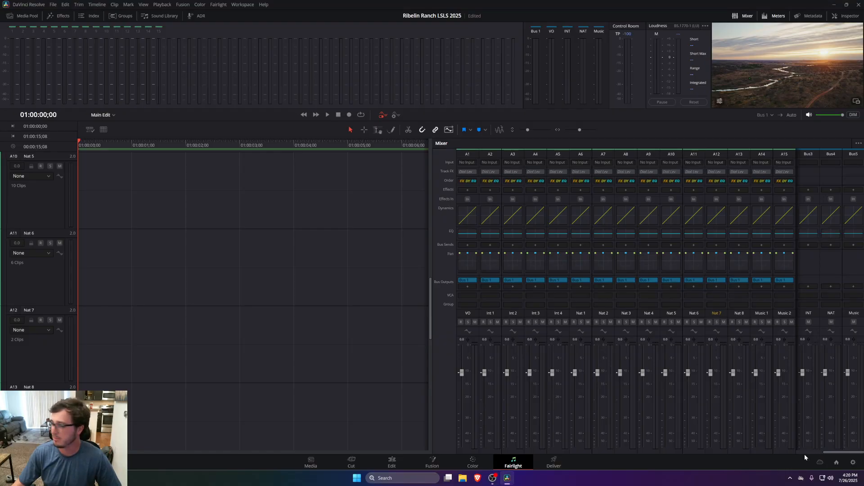
drag(829, 453, 778, 453)
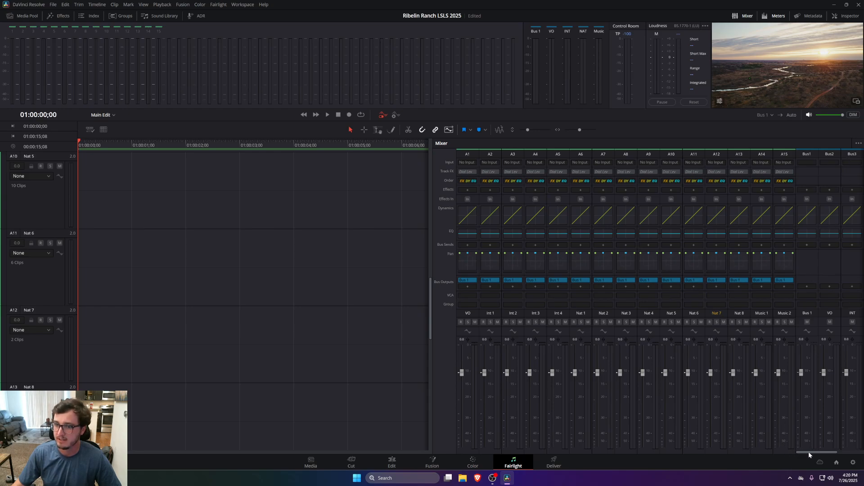
drag(808, 452, 813, 453)
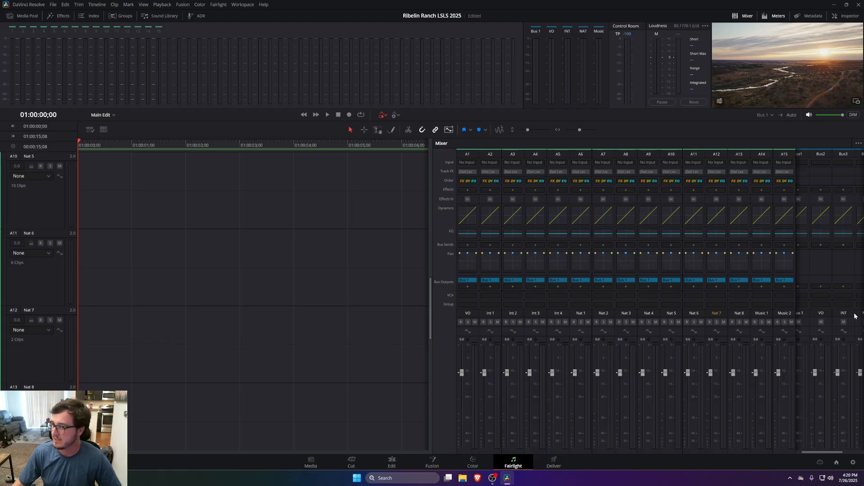
drag(827, 450, 844, 453)
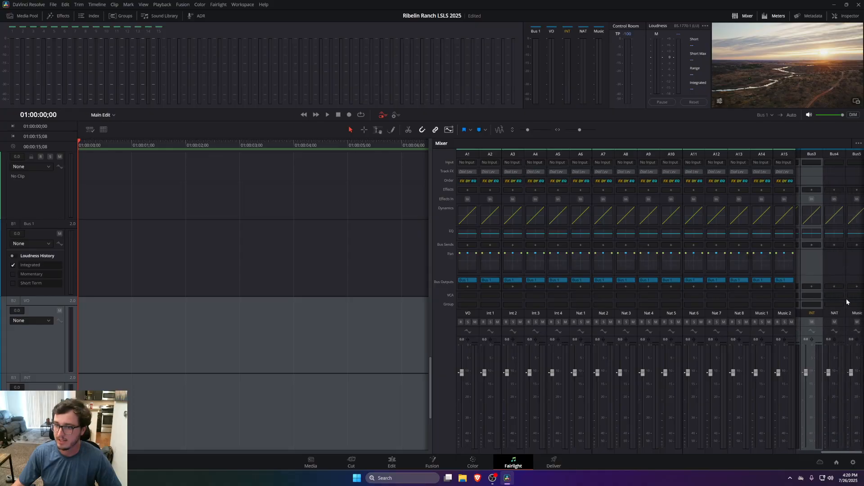
click(831, 315)
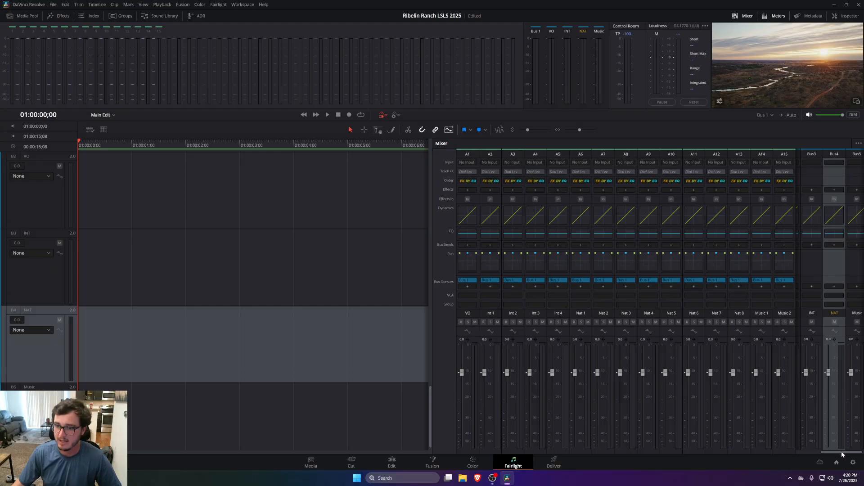
drag(842, 452, 812, 455)
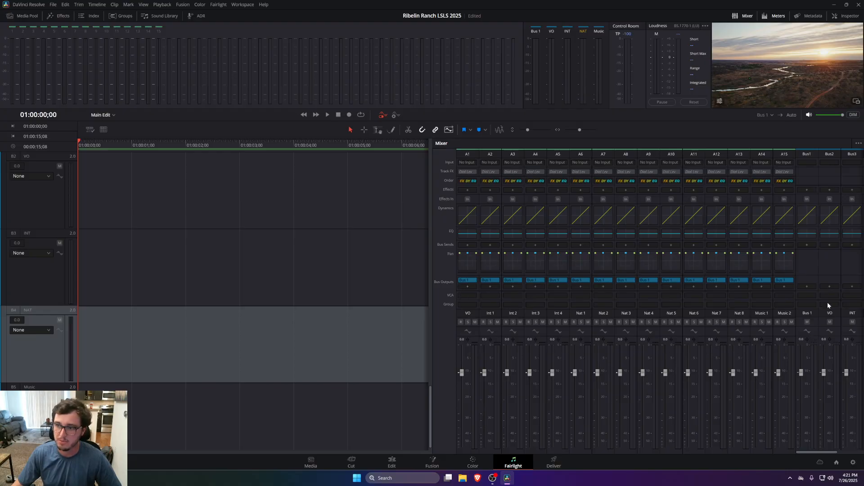
Add the VO bus as an output of the VO track and the INT bus as an output of tracks Int 1 to Int 4
click(469, 287)
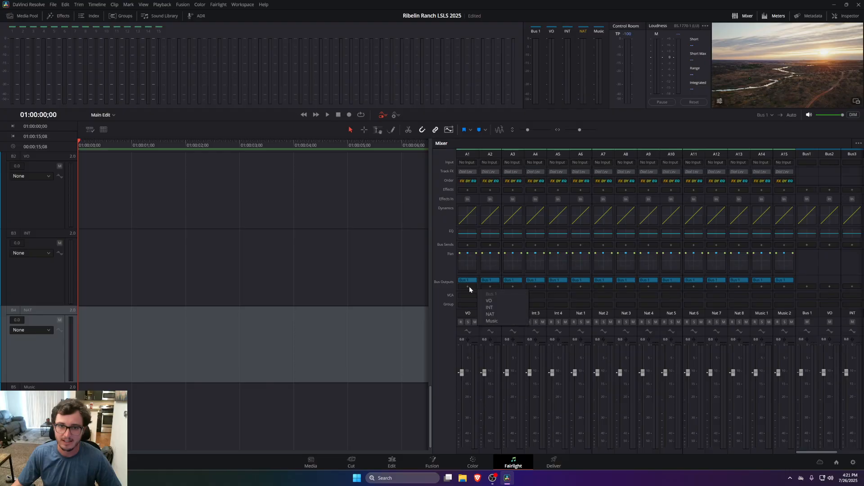
click(489, 301)
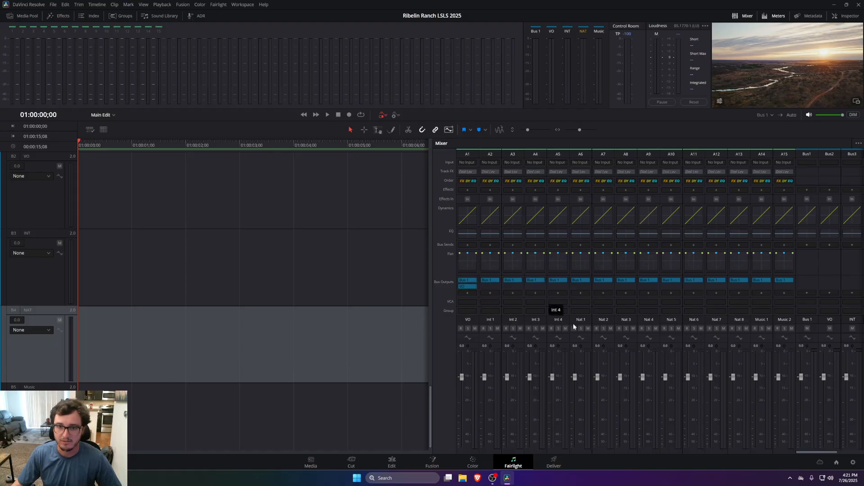
click(490, 293)
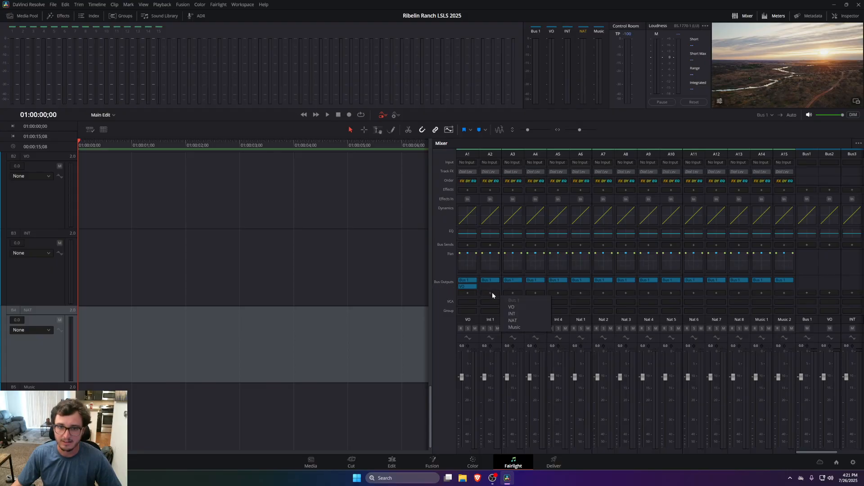
click(515, 314)
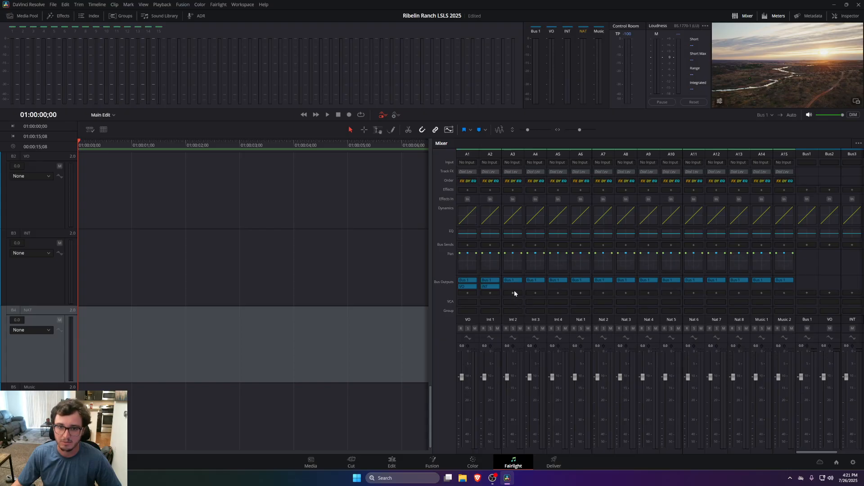
click(514, 293)
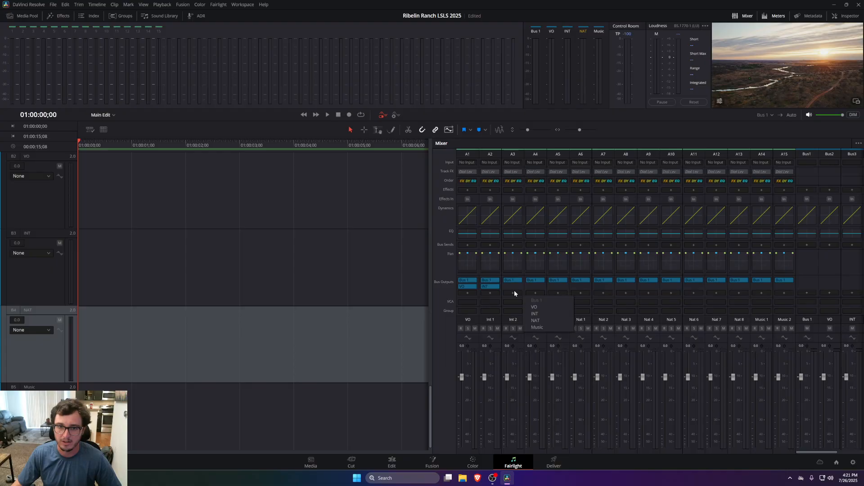
click(532, 314)
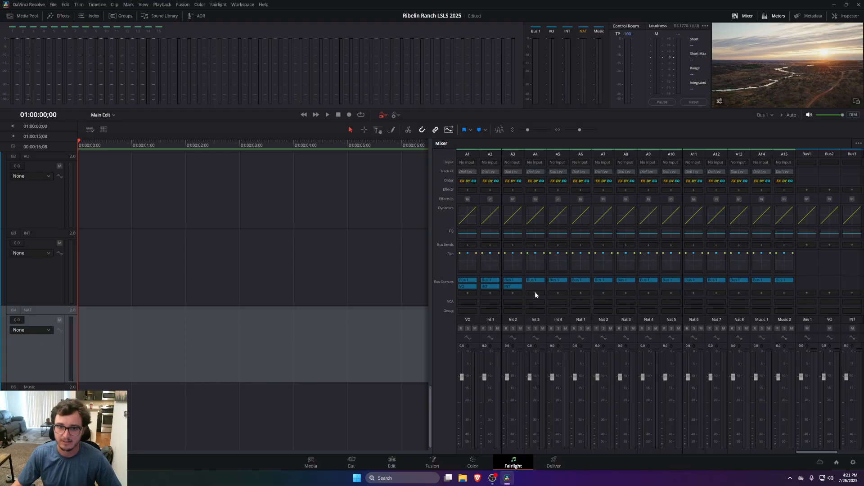
click(535, 293)
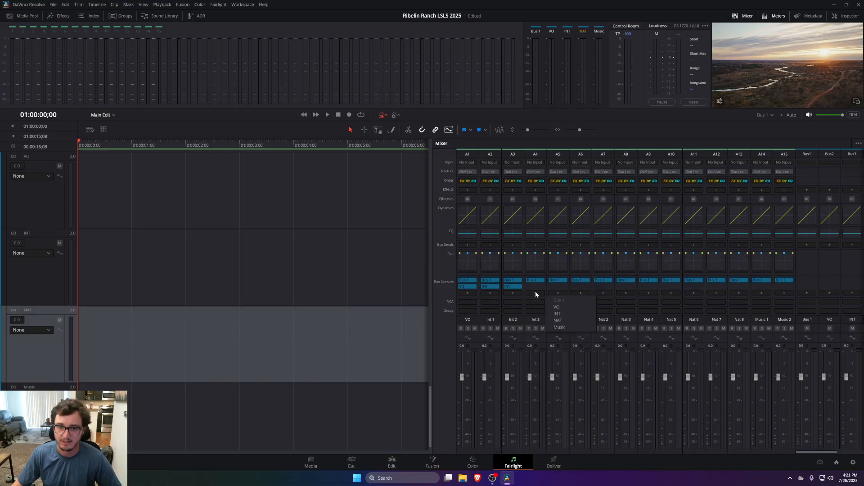
click(557, 314)
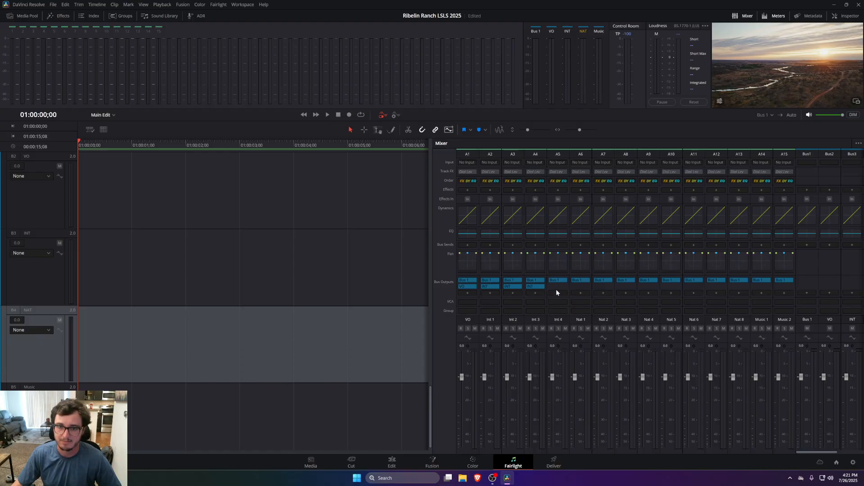
click(557, 293)
click(572, 311)
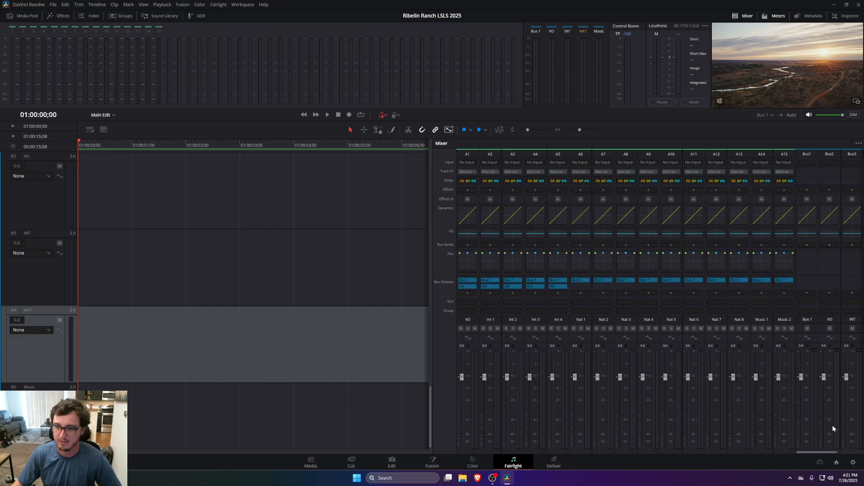
drag(826, 454, 839, 329)
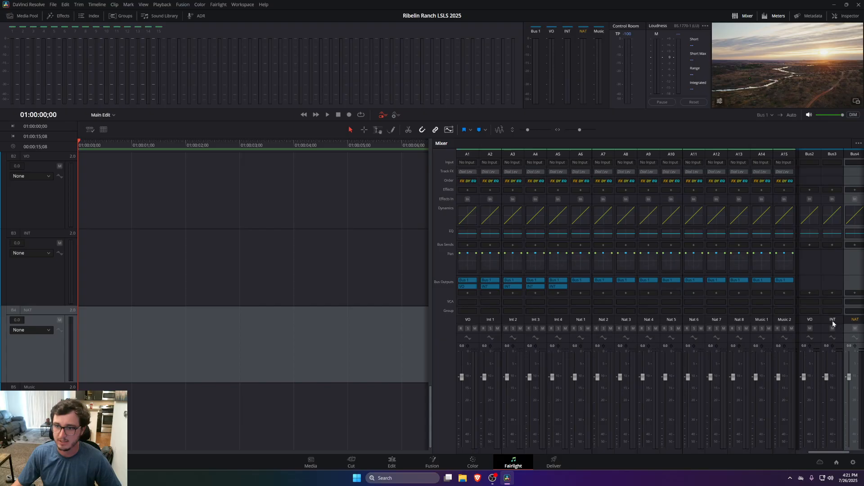
click(832, 320)
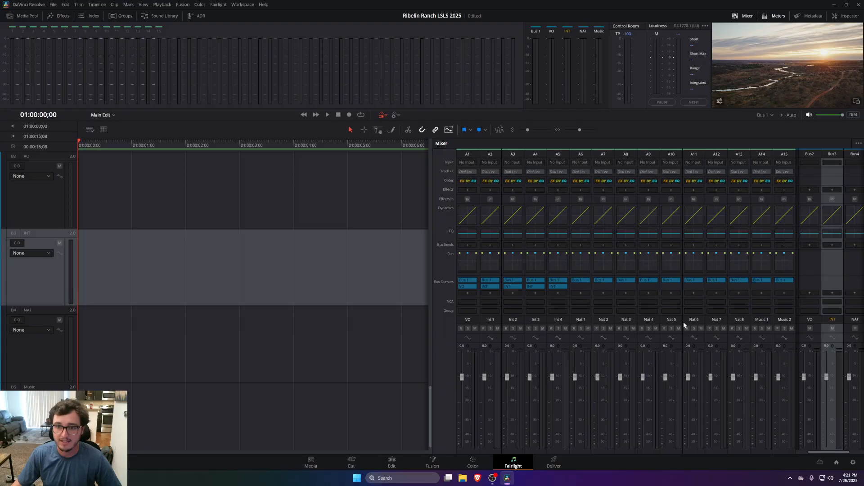
Add the NAT bus as an output on each of the tracks Nat 1 to Nat 8
click(580, 294)
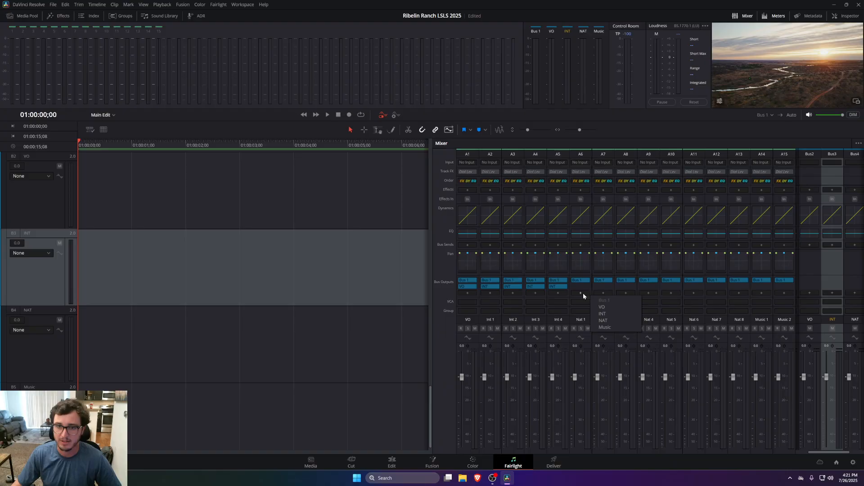
click(603, 321)
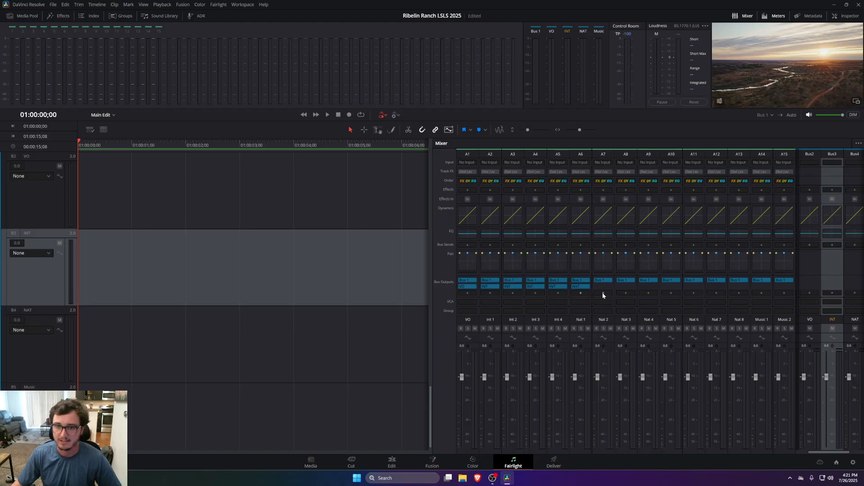
click(603, 293)
click(632, 319)
click(625, 293)
click(649, 317)
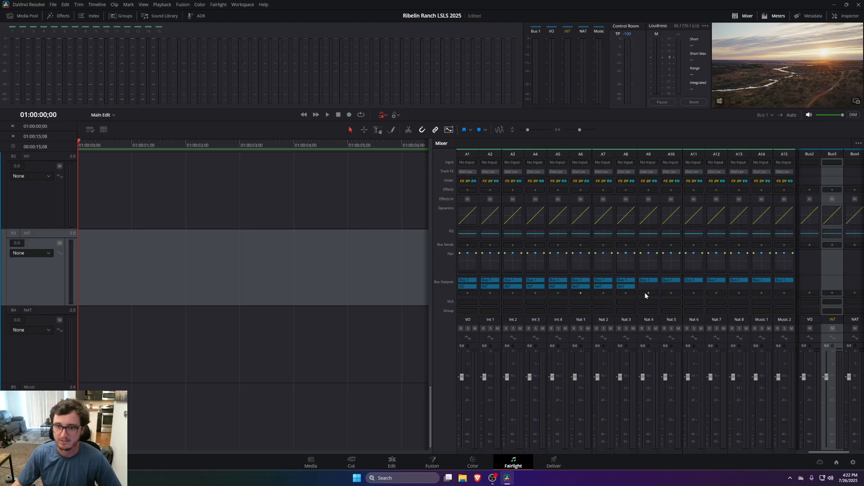
click(646, 293)
click(663, 317)
click(668, 293)
click(691, 322)
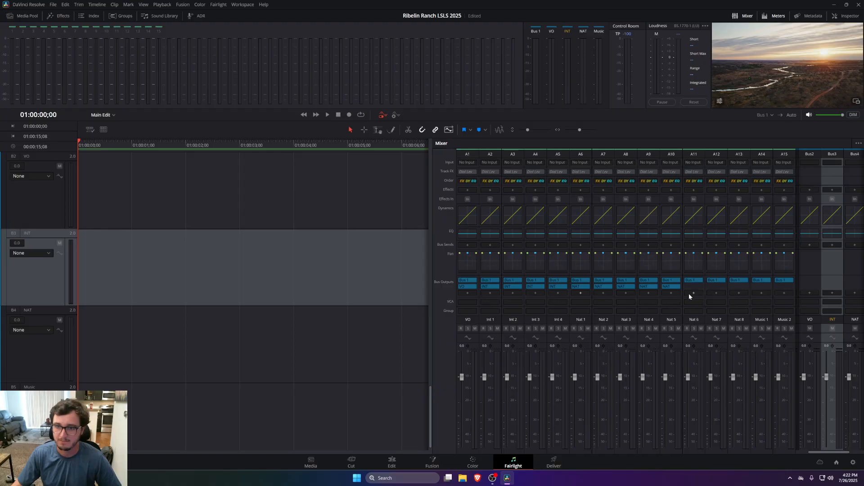
click(689, 293)
click(711, 317)
click(712, 294)
click(734, 319)
click(737, 294)
click(756, 319)
Add the Music bus as an output on the Music 1 and Music 2 tracks
click(761, 293)
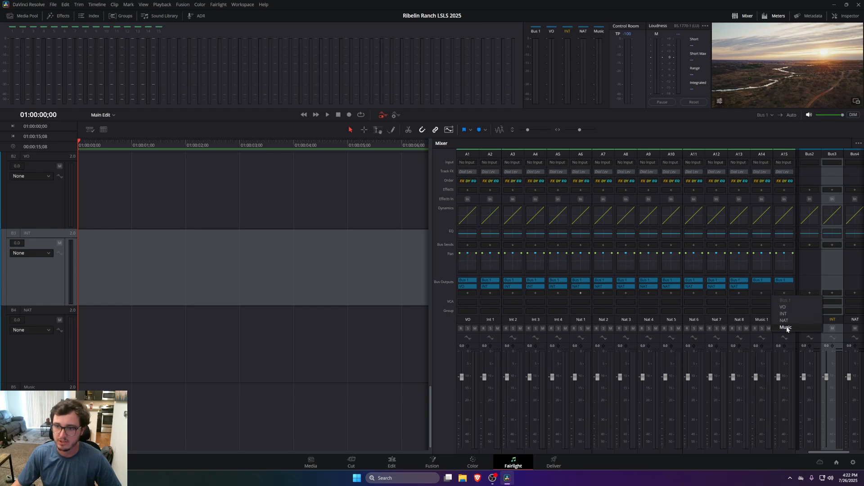
click(786, 328)
click(782, 292)
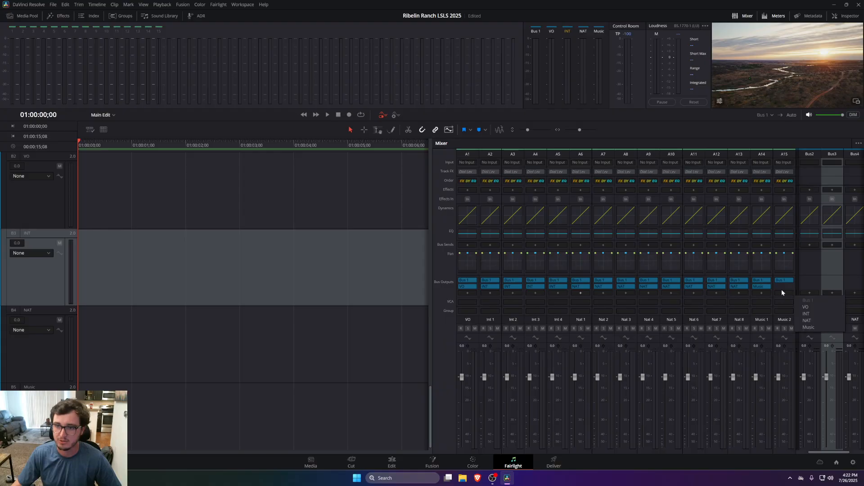
click(810, 327)
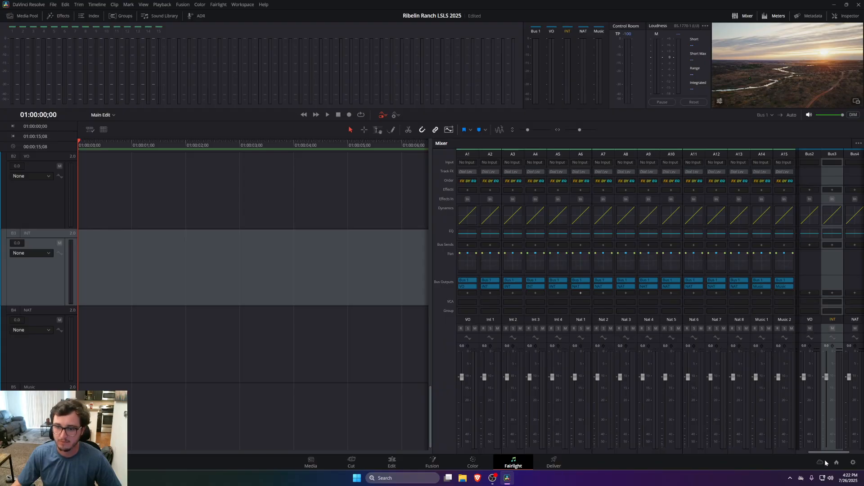
Play the first Int 1 clip from 01:00:04;04 while watching the track and bus meters, and stop playback at 01:00:06;07
mouse_move(823, 454)
mouse_down()
mouse_move(803, 453)
mouse_move(855, 452)
mouse_move(809, 452)
mouse_up()
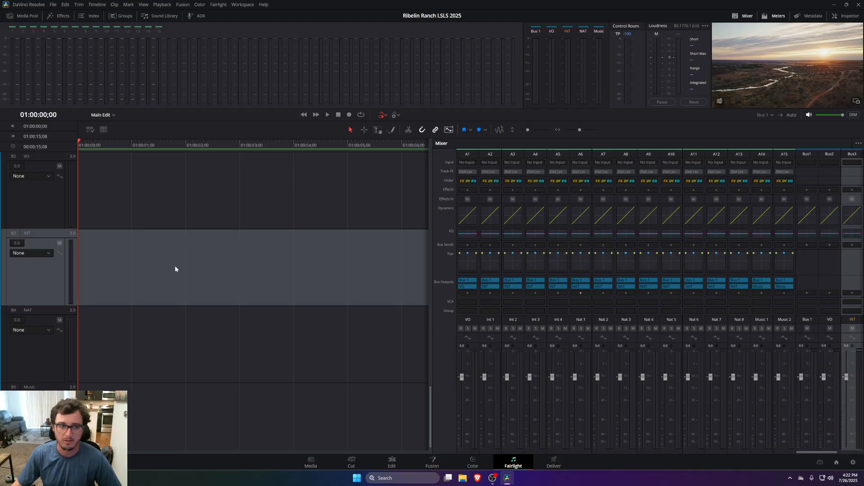
scroll(175, 269, up, 6)
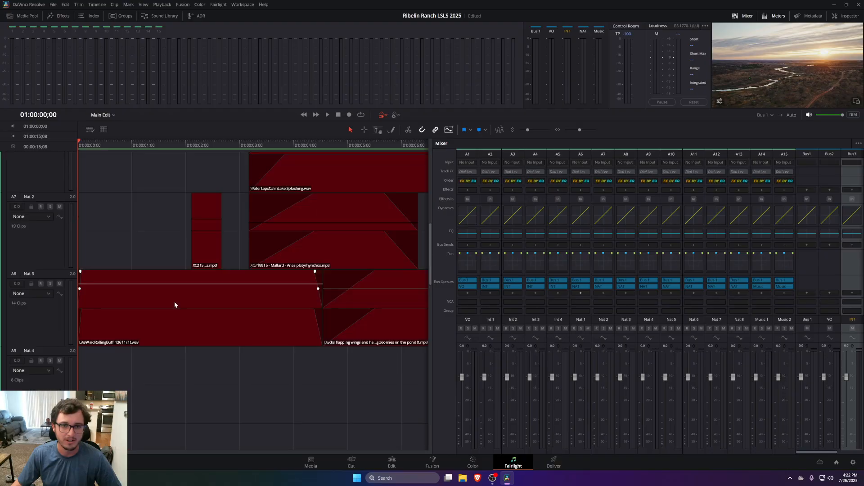
scroll(174, 305, up, 3)
scroll(175, 305, up, 5)
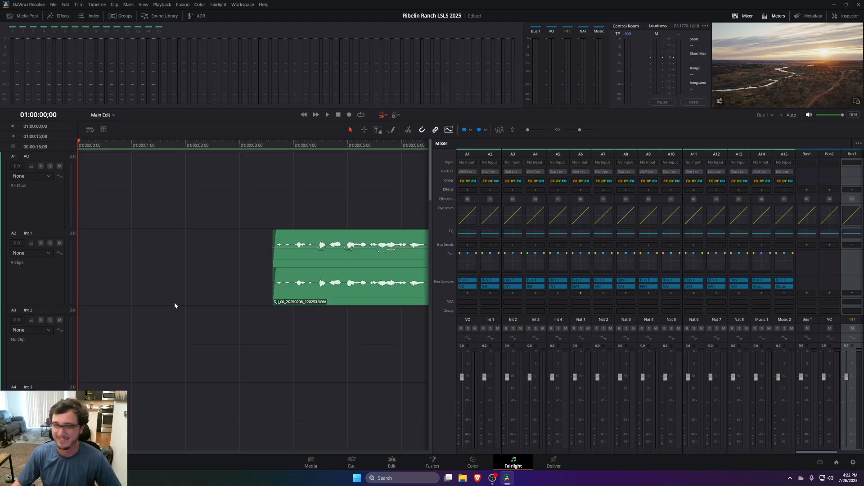
scroll(230, 277, right, 3)
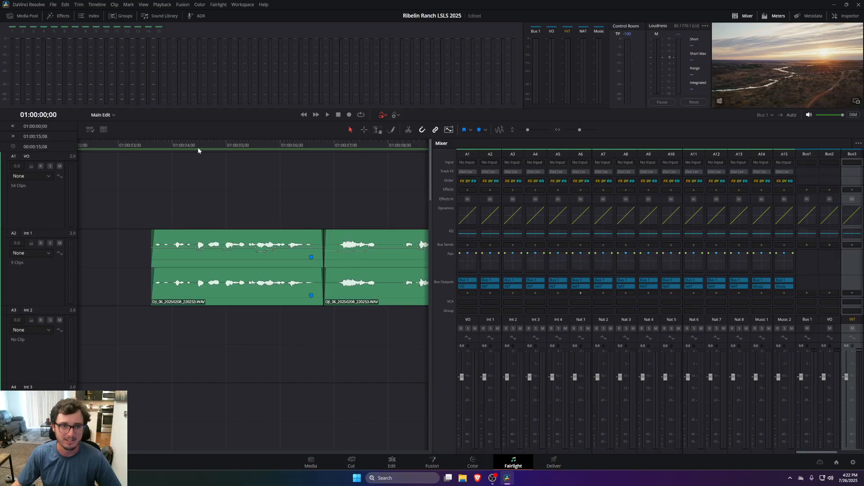
click(181, 144)
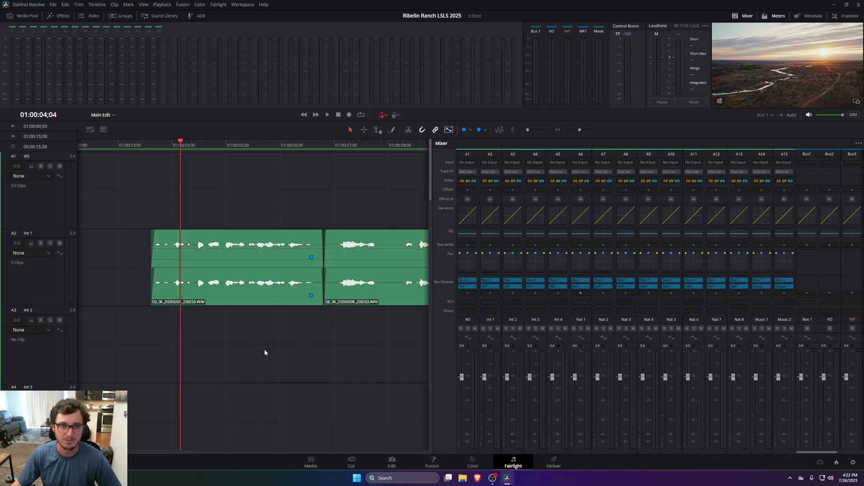
key(space)
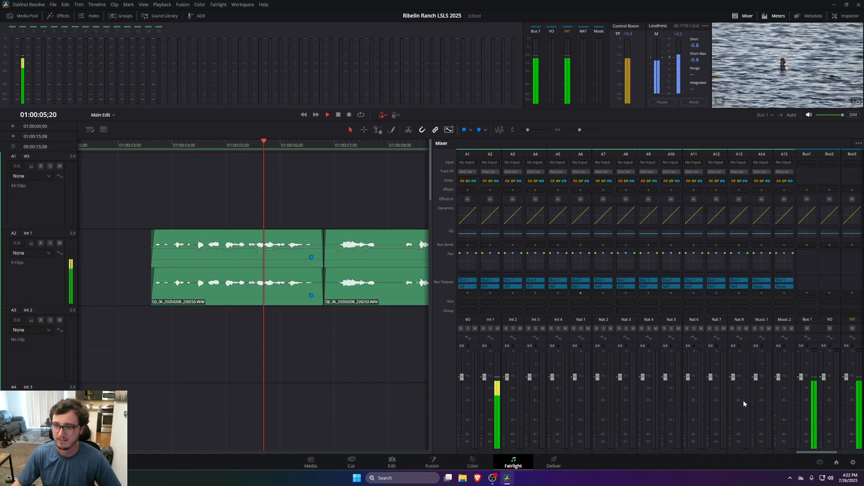
key(space)
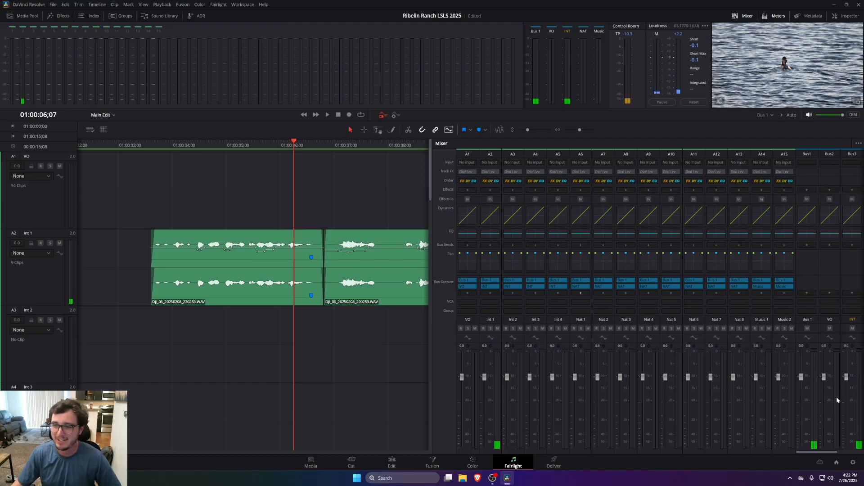
Select the INT bus in the mixer and return to the Int tracks in the timeline
drag(811, 453, 829, 452)
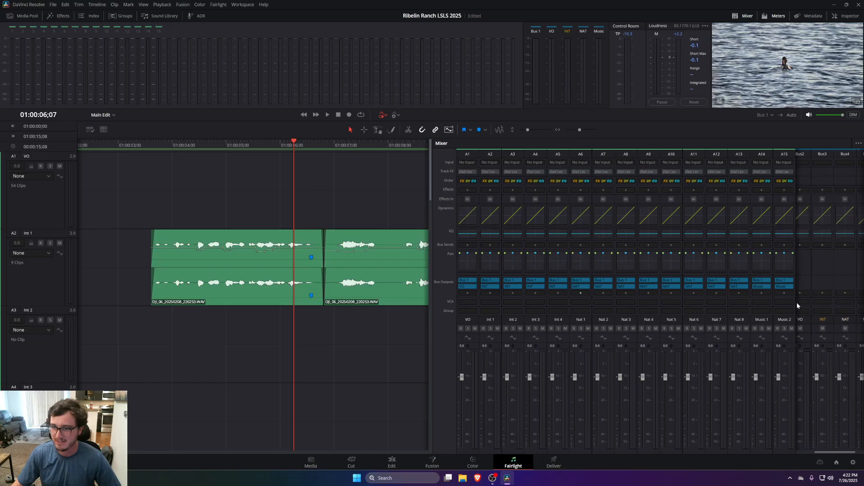
click(819, 321)
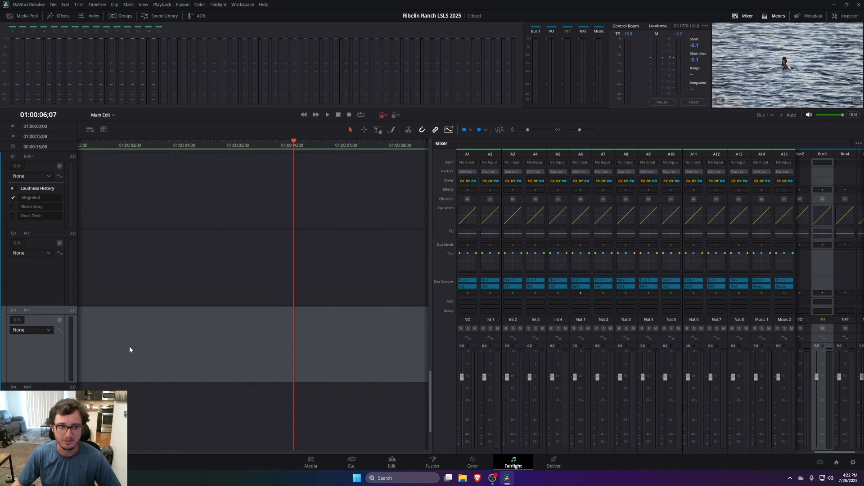
scroll(259, 321, up, 10)
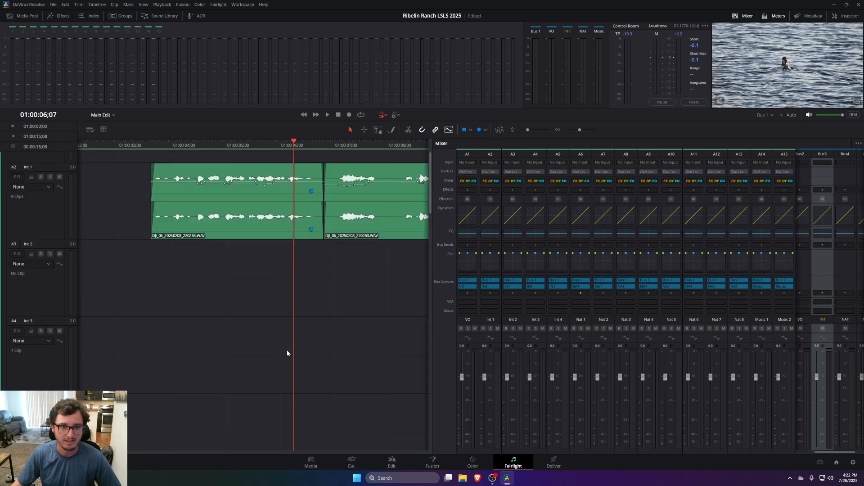
Play the Int 1 clips from the start of the first one while watching the INT bus meter, and stop at 01:00:09;04
drag(248, 151, 164, 148)
key(space)
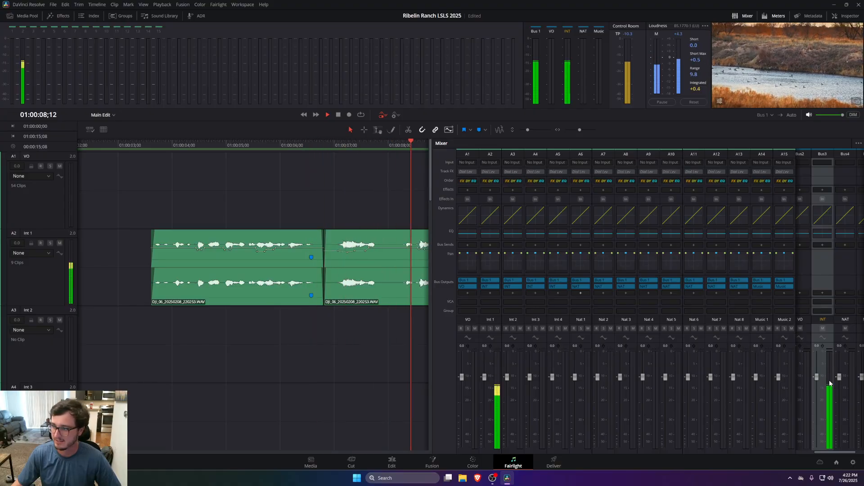
key(space)
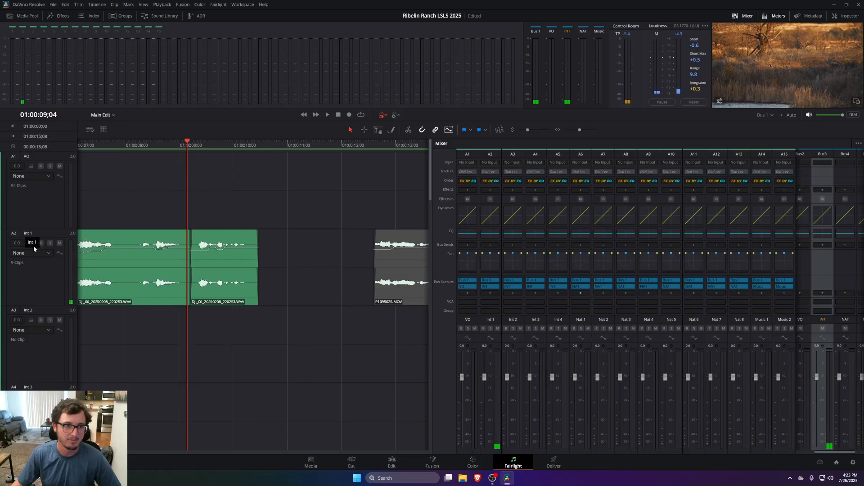
Compare the INT bus meter with the Int 1 track muted up to 01:00:08;24 and unmuted up to 01:00:11;18
click(59, 244)
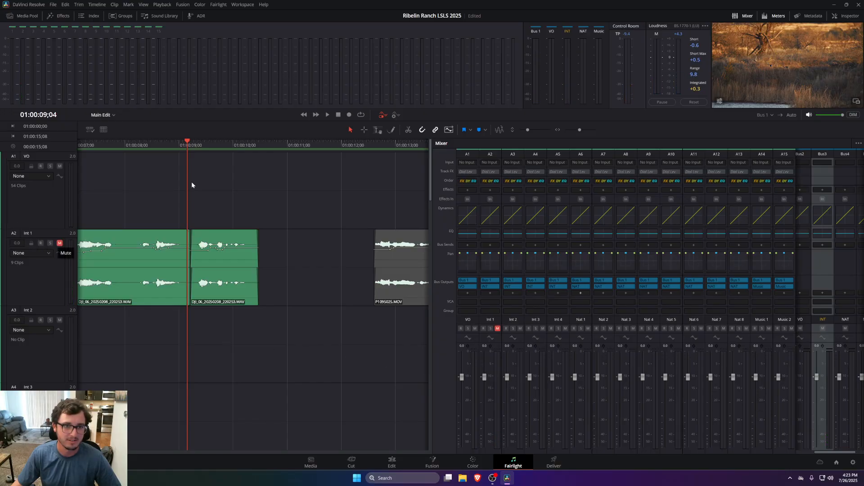
click(142, 147)
key(space)
key(space)
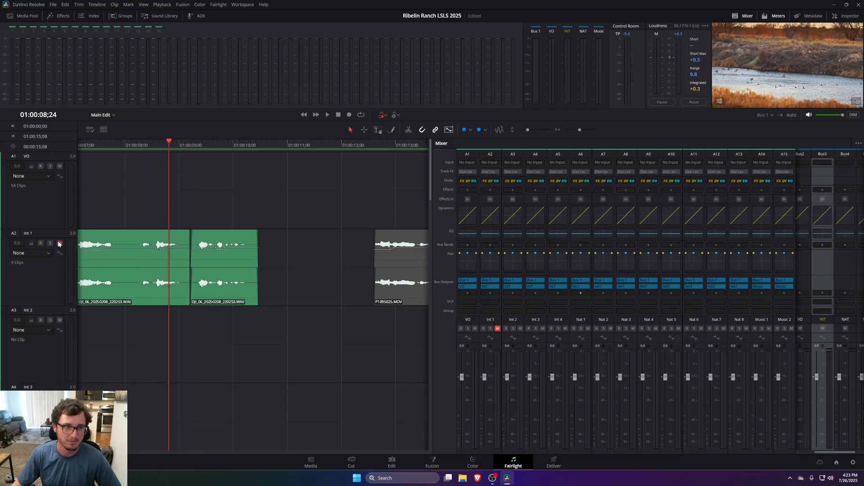
click(59, 243)
key(space)
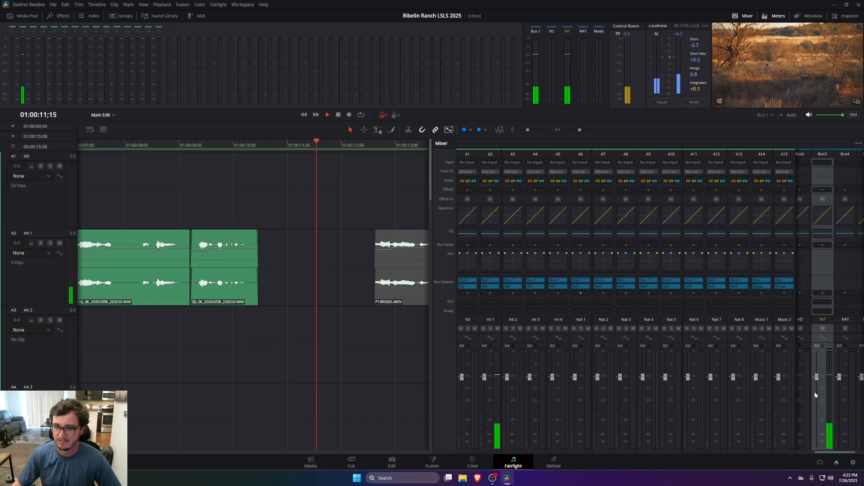
key(space)
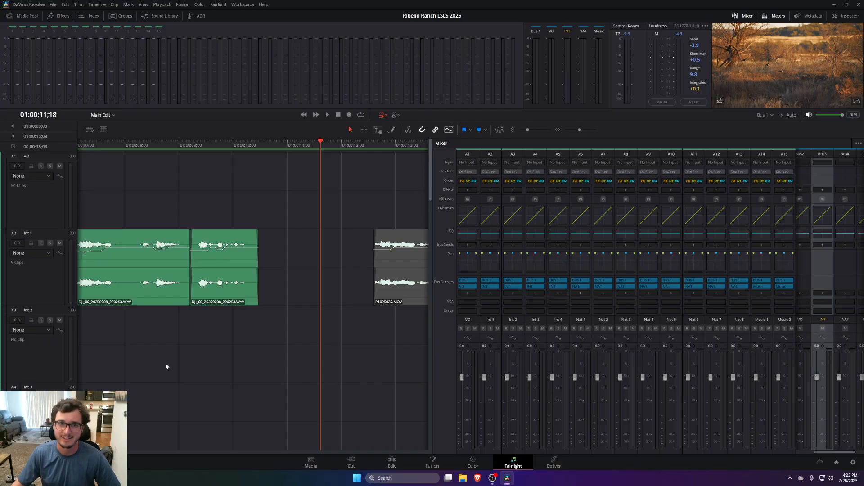
Look over the Nat tracks, and select the NAT bus and the Music bus in the mixer to view them
scroll(154, 374, down, 5)
scroll(154, 375, left, 4)
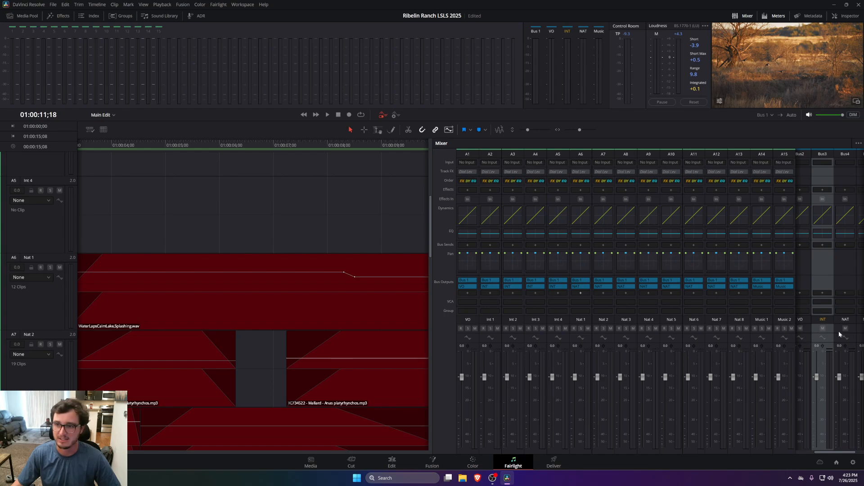
click(846, 321)
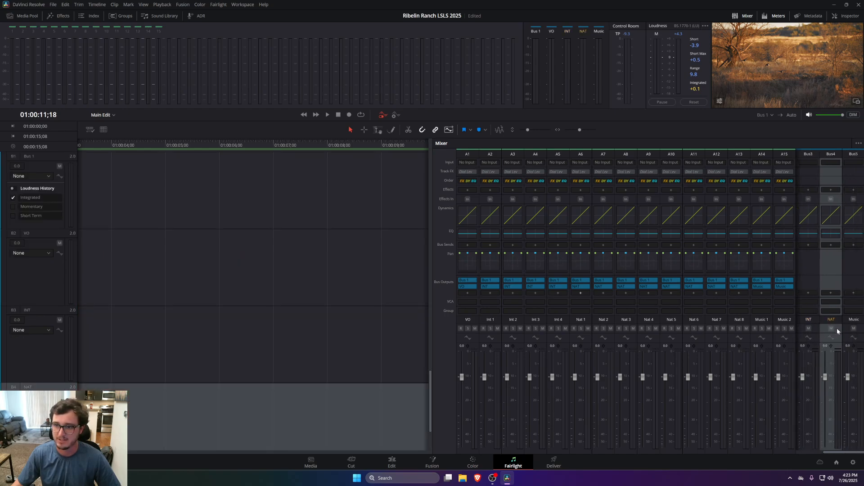
click(846, 320)
scroll(806, 379, left, 2)
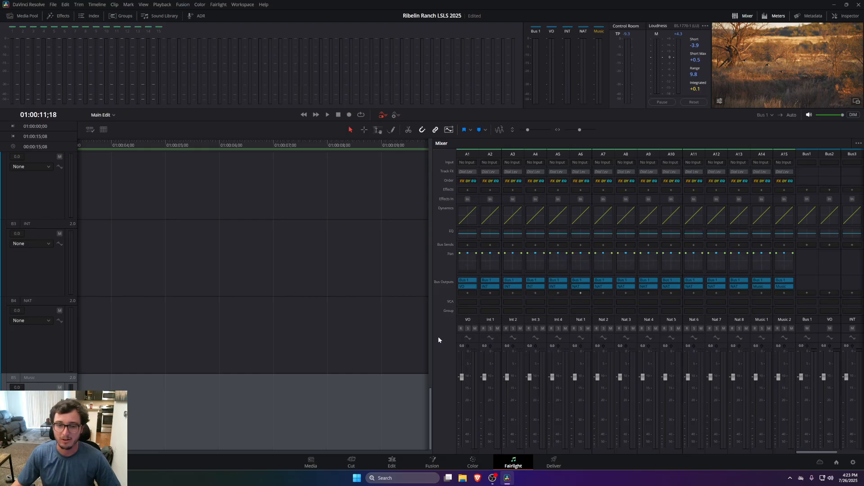
Go to the Deliver page, keep the render at Timeline Resolution, and check the file destination without changing it
click(552, 464)
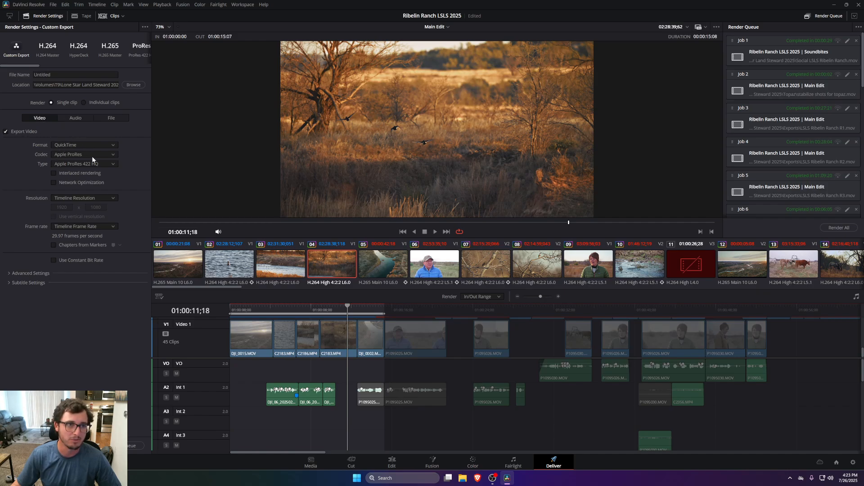
click(99, 198)
click(99, 207)
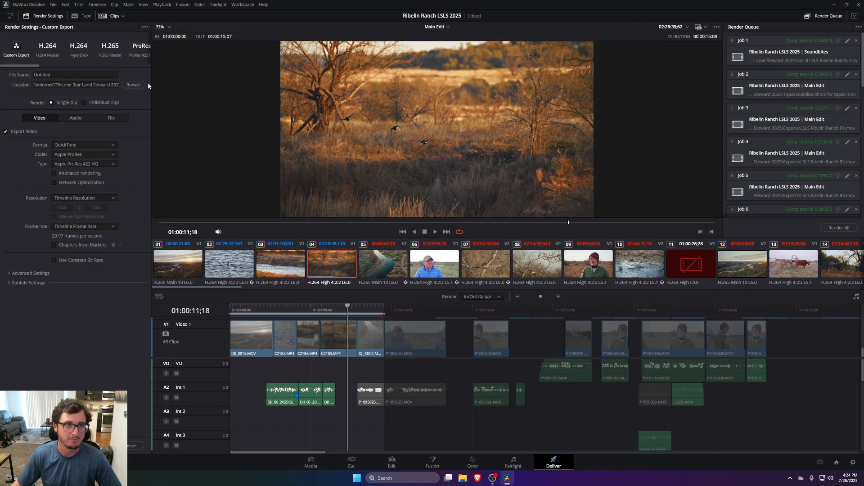
click(133, 85)
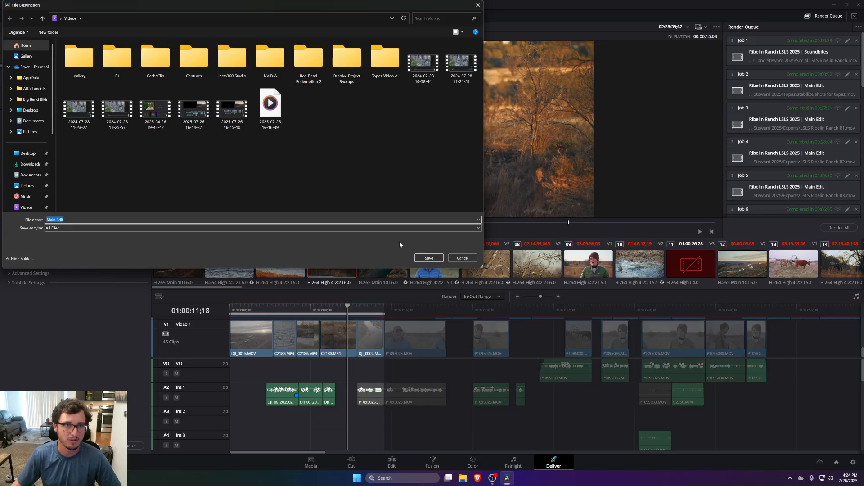
click(458, 259)
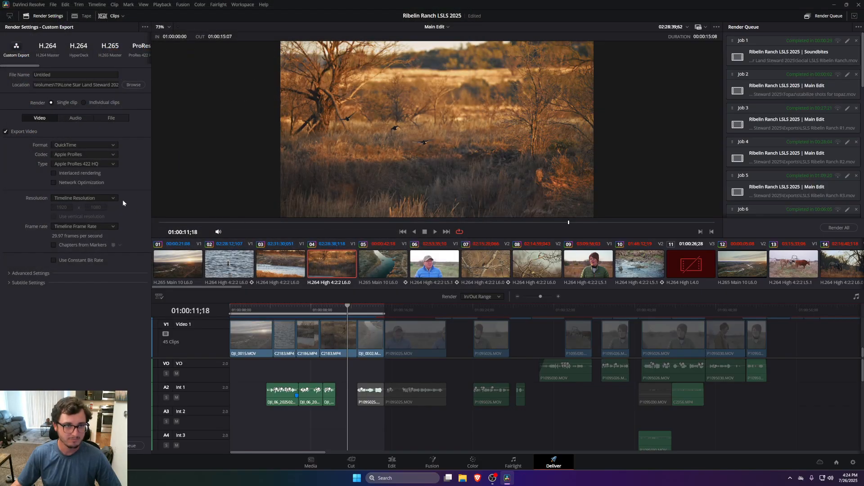
Show the audio render settings and keep Output Track 1 on Bus 1 (Stereo) after reviewing the available buses
click(71, 119)
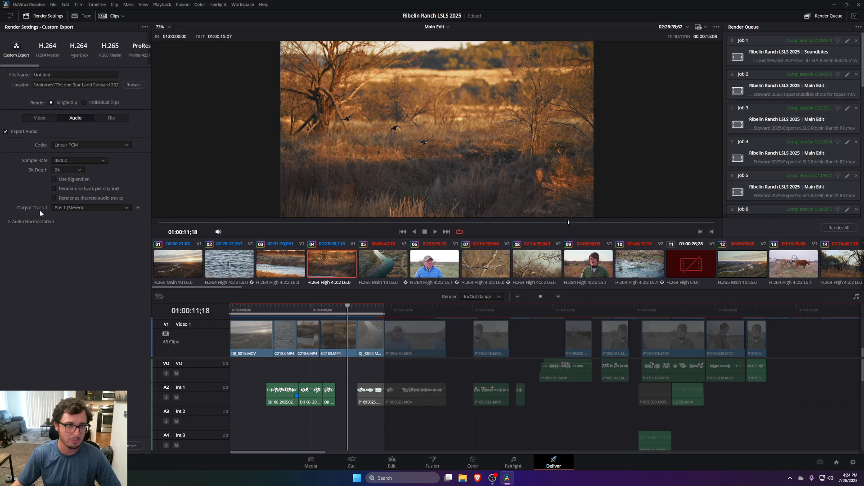
click(93, 207)
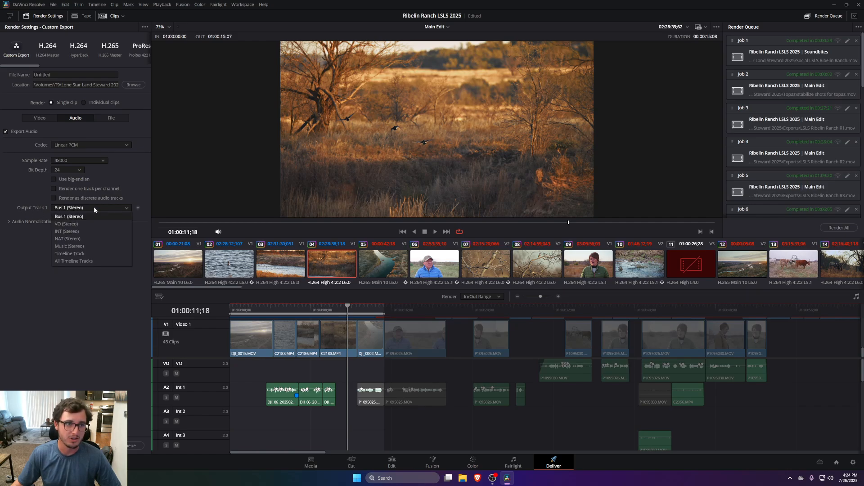
click(94, 208)
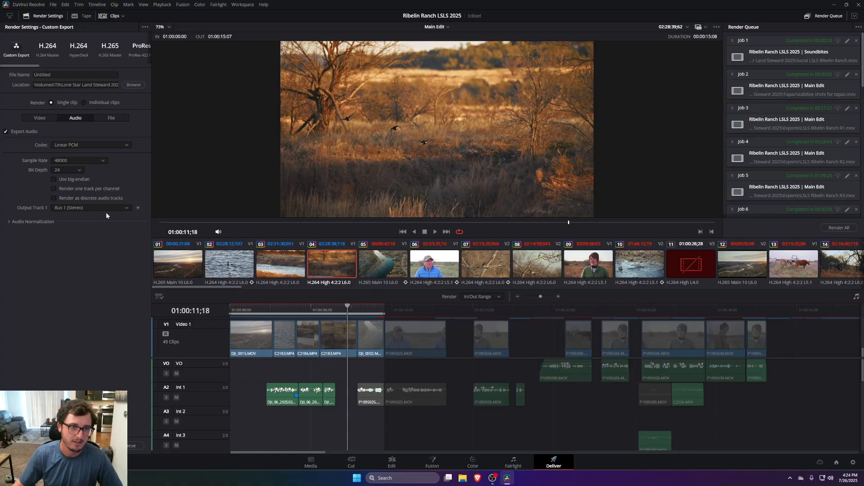
Add a second audio output track to the render and keep it on VO (Stereo) after reviewing its source options
click(138, 208)
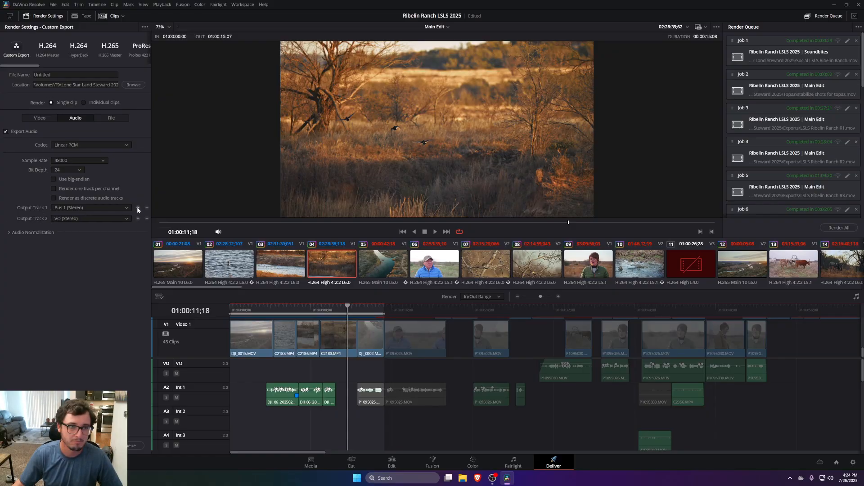
click(69, 220)
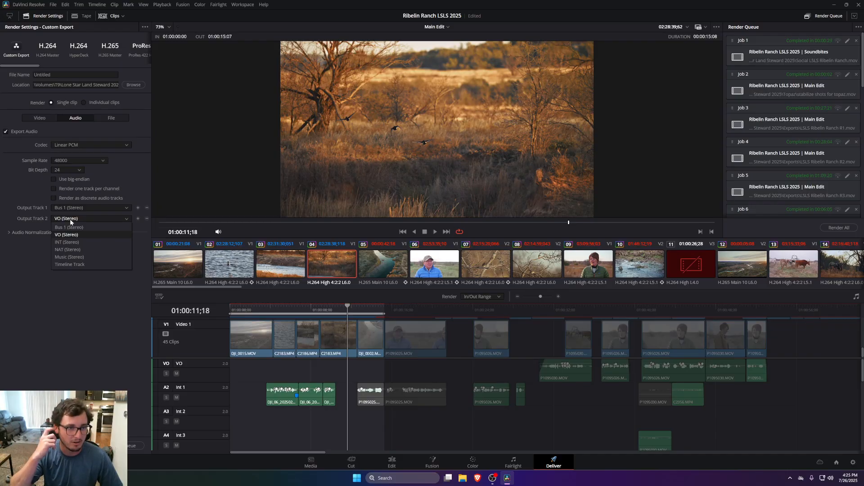
click(72, 220)
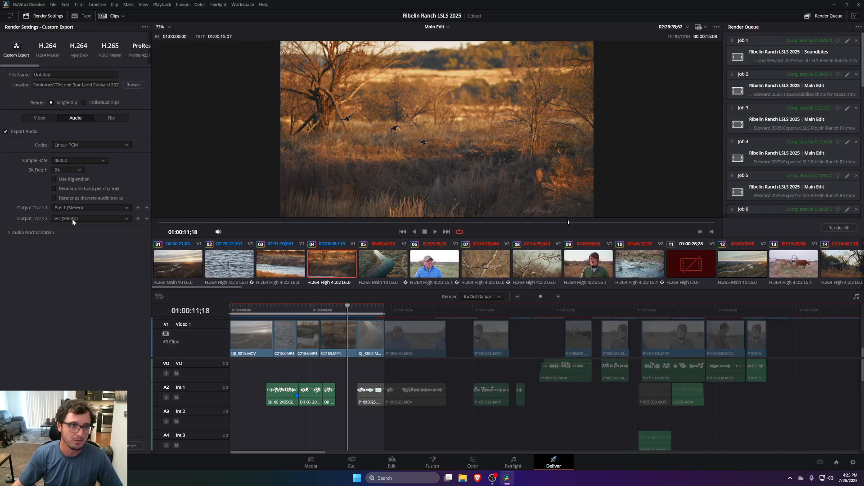
click(126, 218)
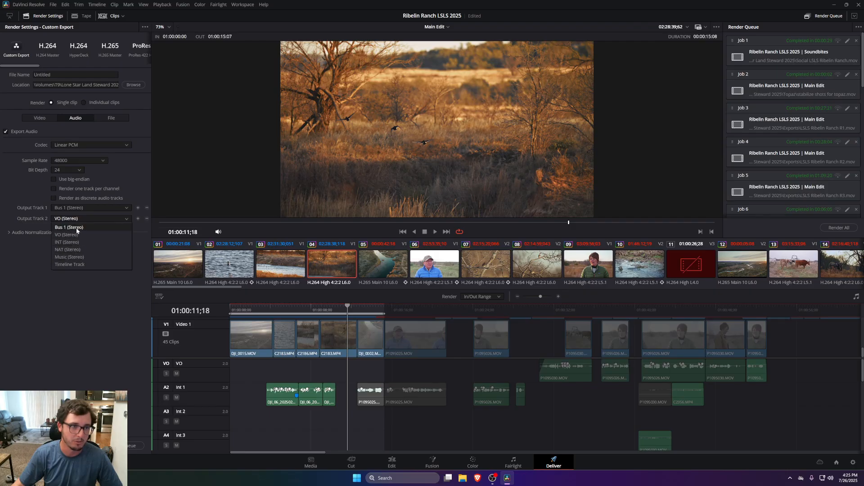
click(115, 217)
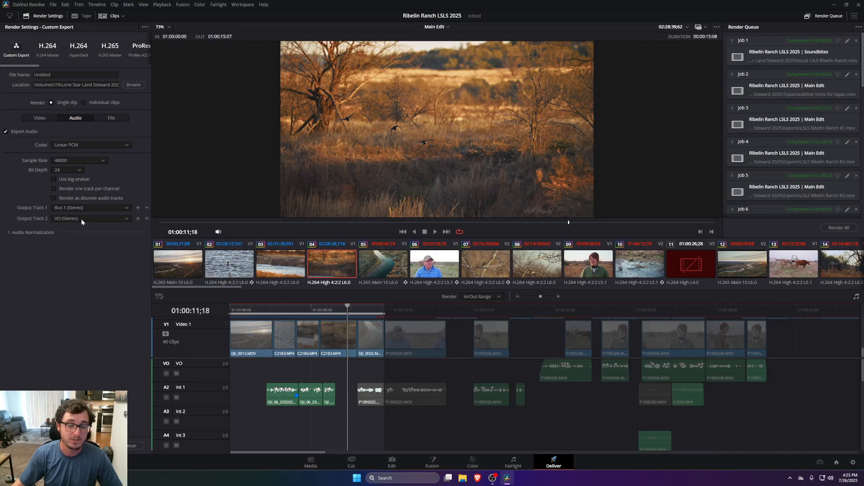
Add Output Tracks 3, 4 and 5 to the render for the INT, NAT and Music stereo buses
click(138, 220)
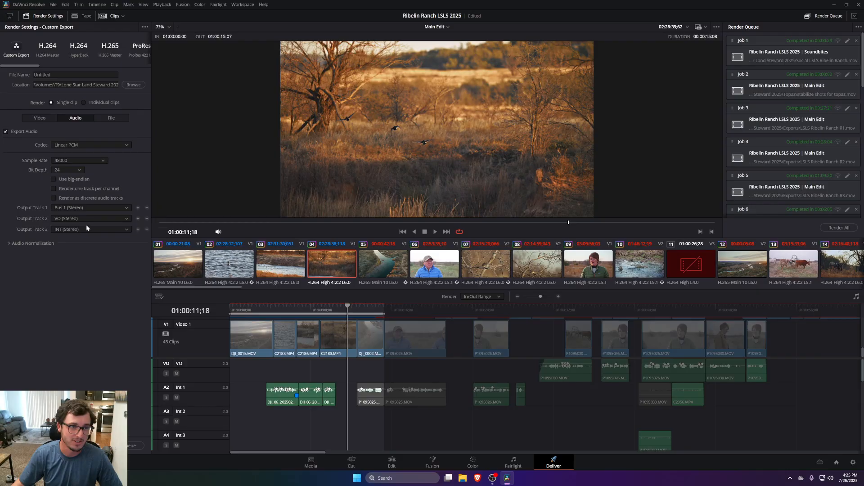
click(137, 231)
click(137, 241)
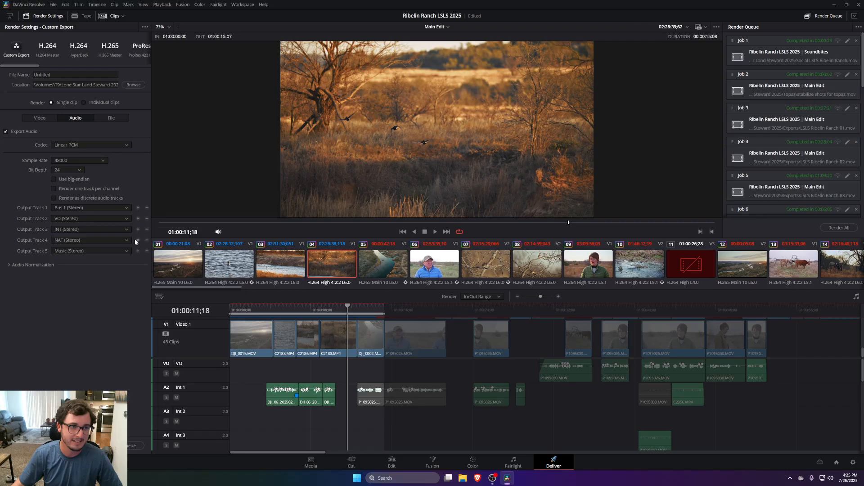